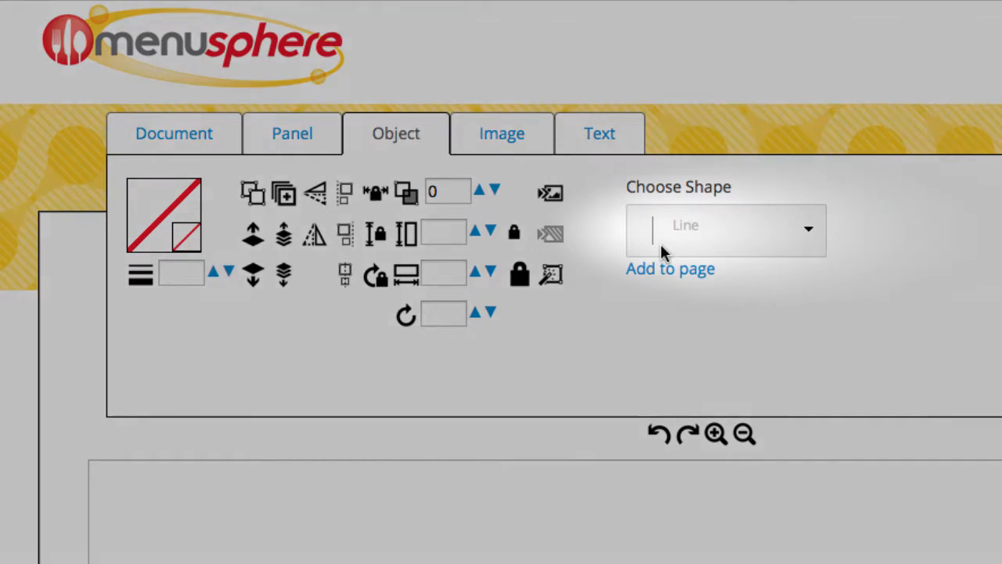
# Choose the Square shape from the shape list and add it to the page
pyautogui.click(811, 234)
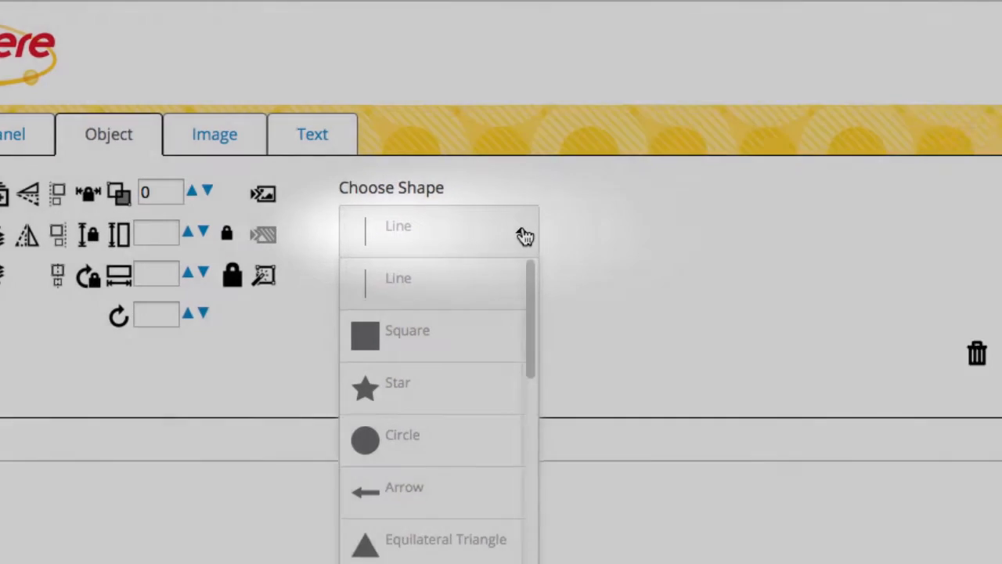
pyautogui.click(811, 233)
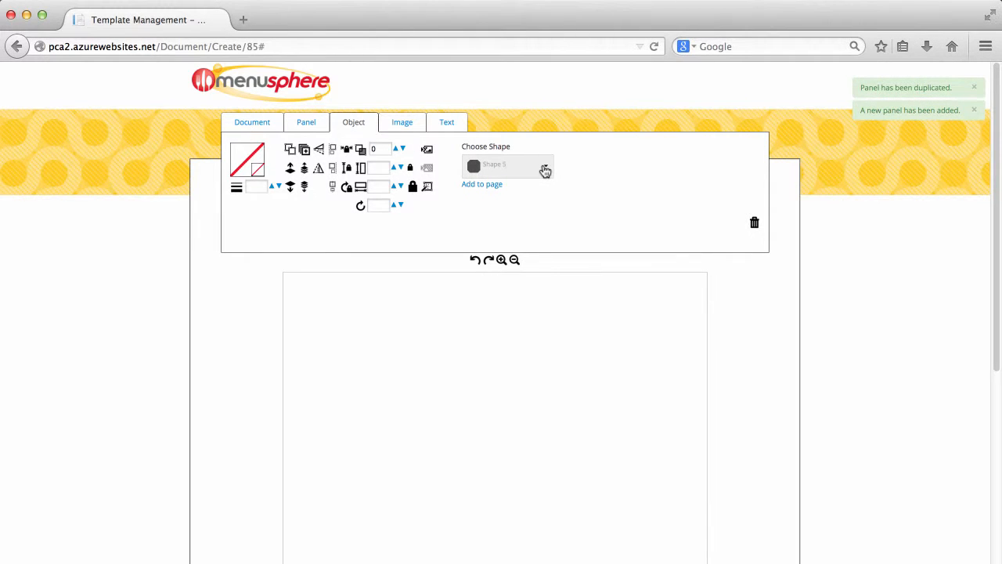
pyautogui.click(545, 171)
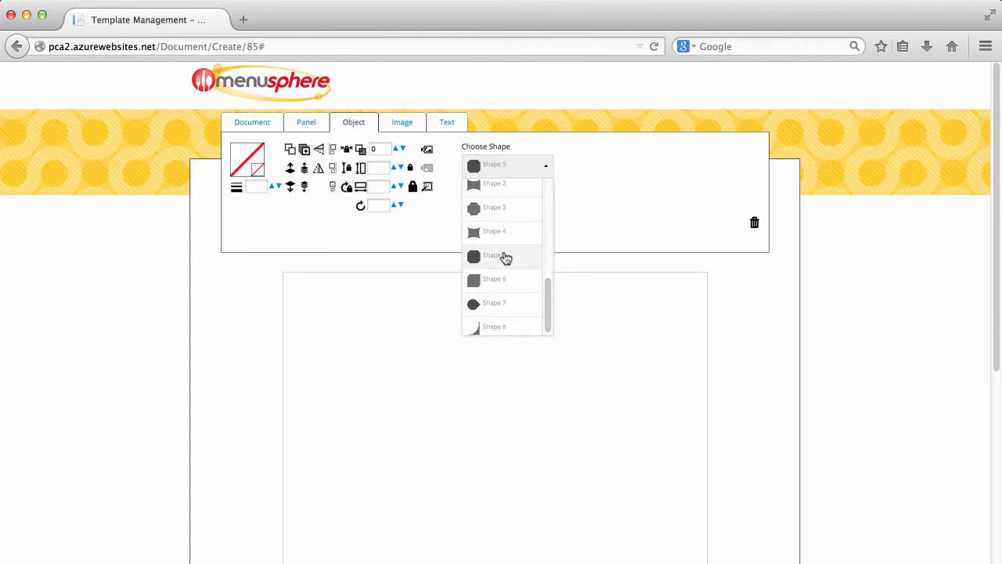
pyautogui.scroll(1, 506, 259)
pyautogui.scroll(5, 506, 258)
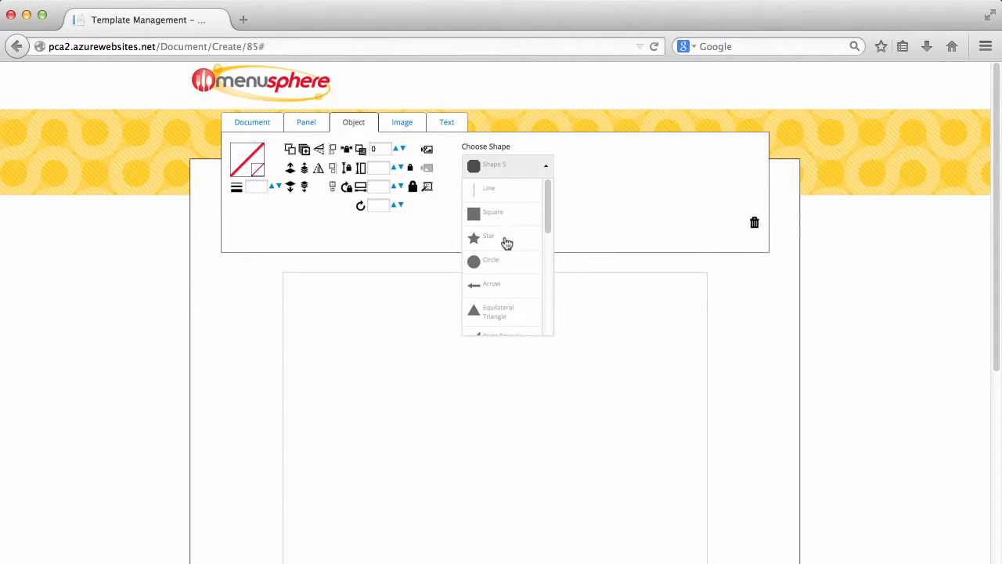
pyautogui.click(499, 217)
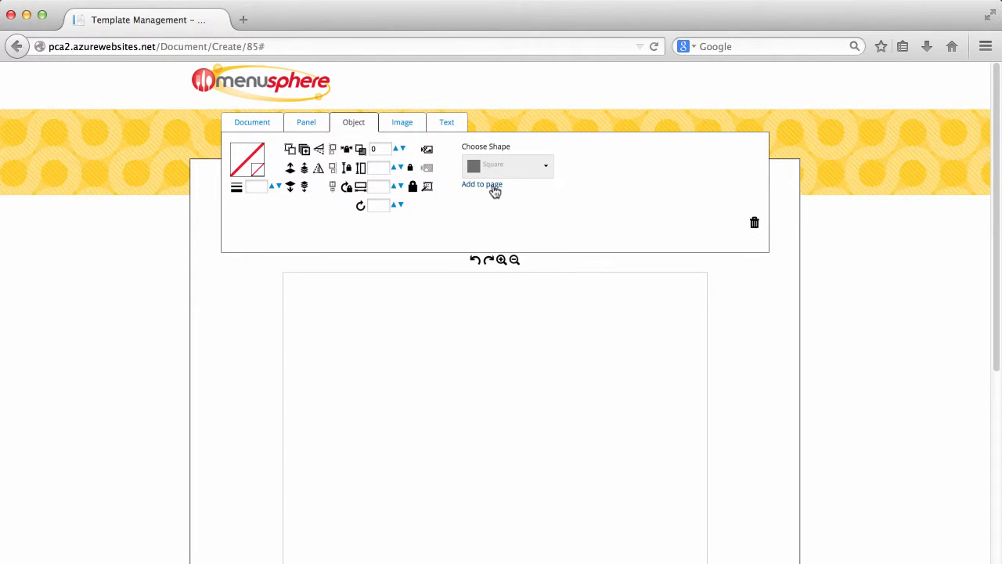
pyautogui.click(493, 187)
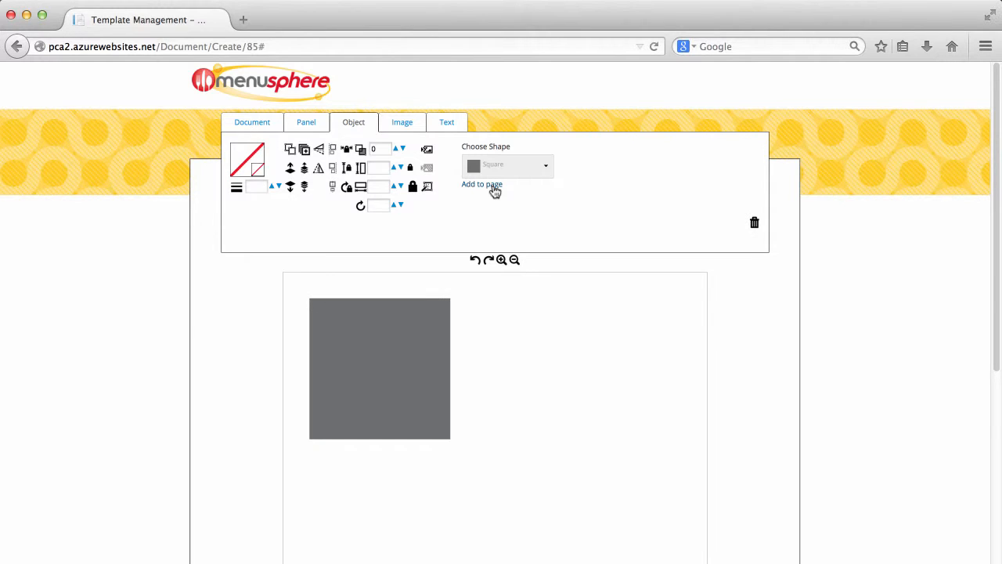
# Fill the square with the saved blue custom swatch
pyautogui.click(407, 364)
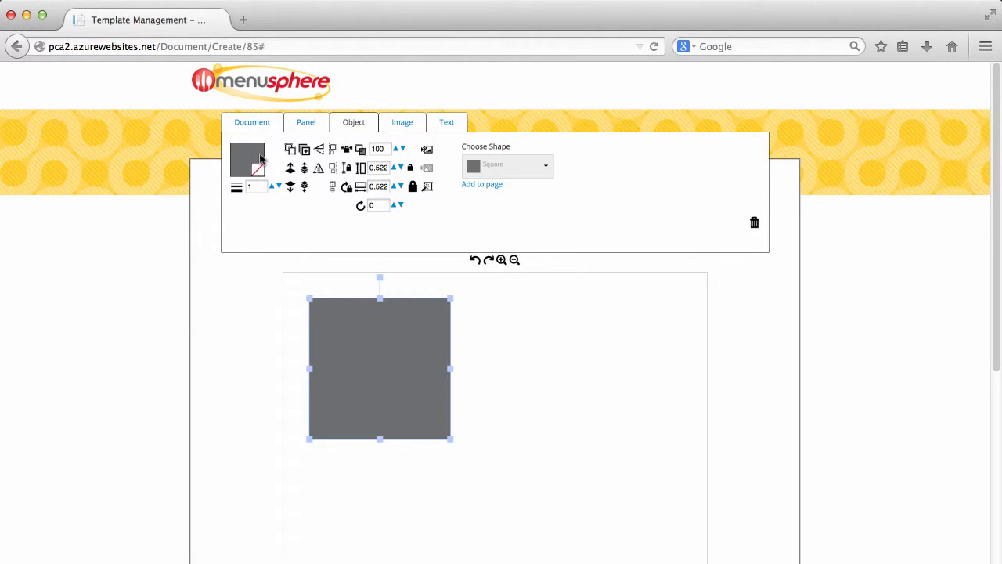
pyautogui.click(261, 159)
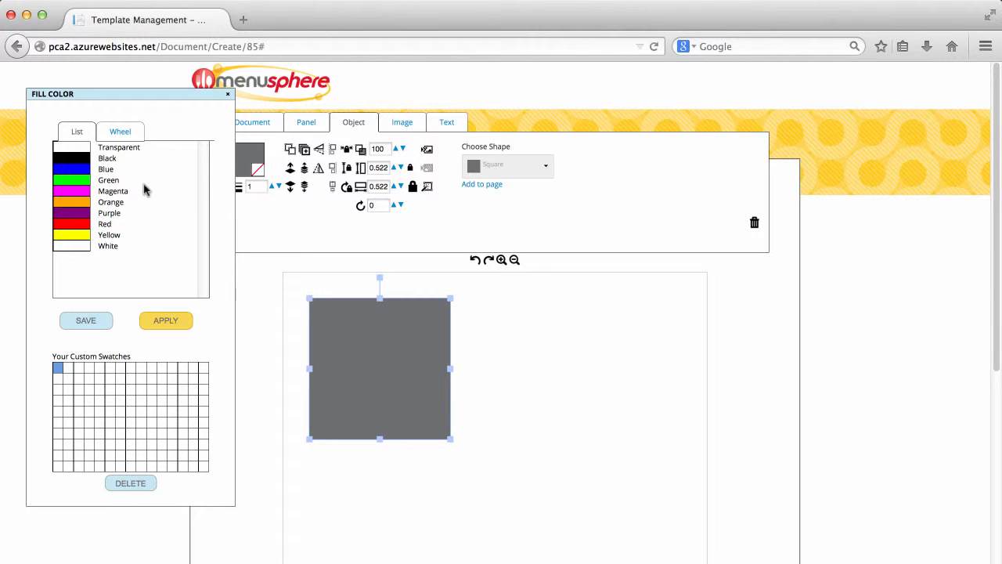
pyautogui.click(123, 134)
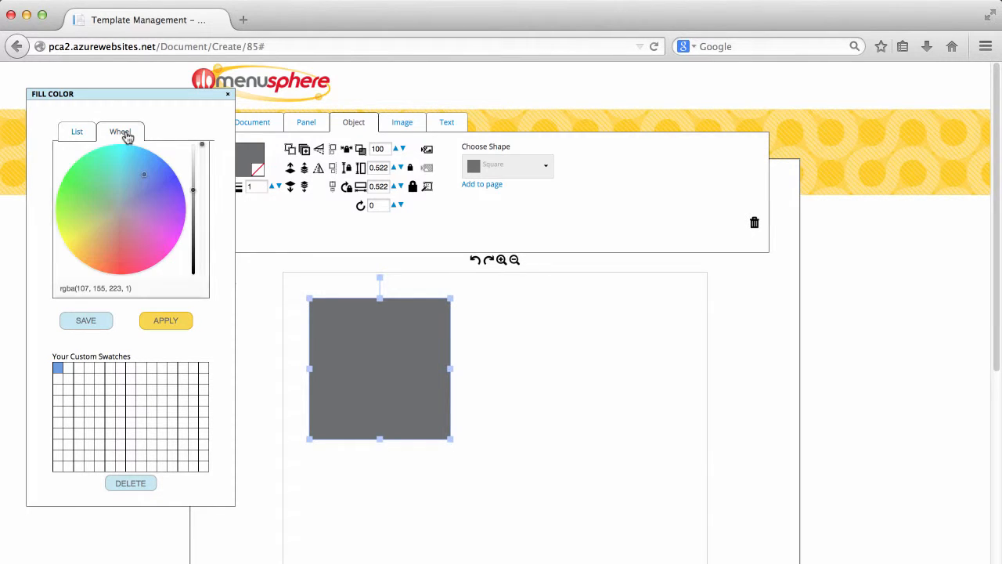
pyautogui.click(140, 207)
pyautogui.click(59, 374)
pyautogui.click(150, 327)
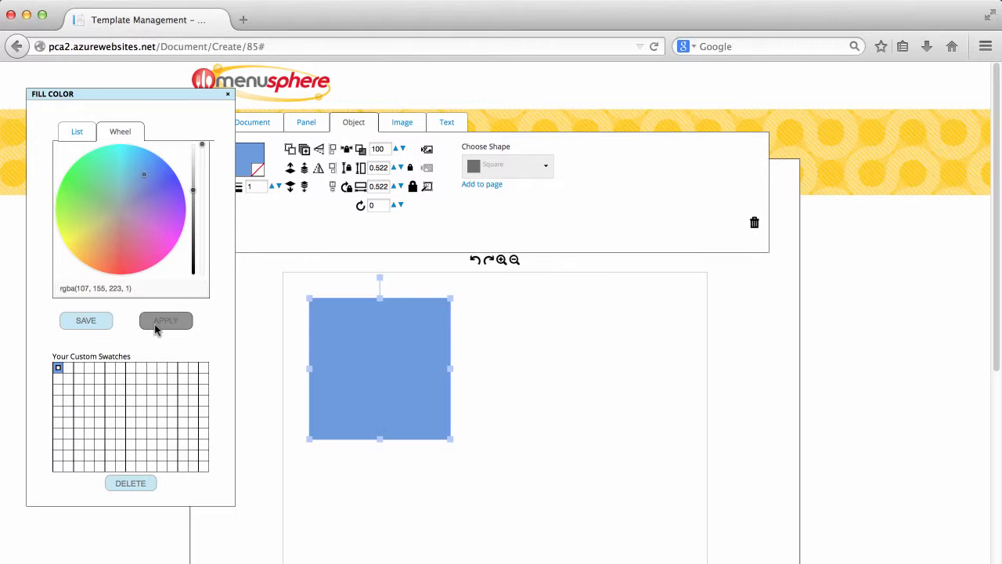
pyautogui.click(228, 95)
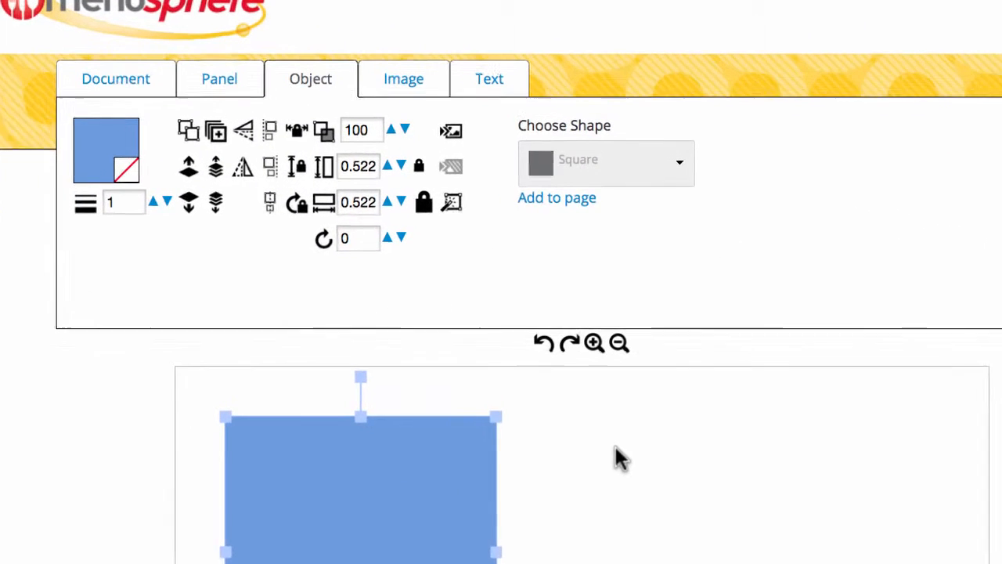
# Apply a Black stroke color to the blue square
pyautogui.click(112, 165)
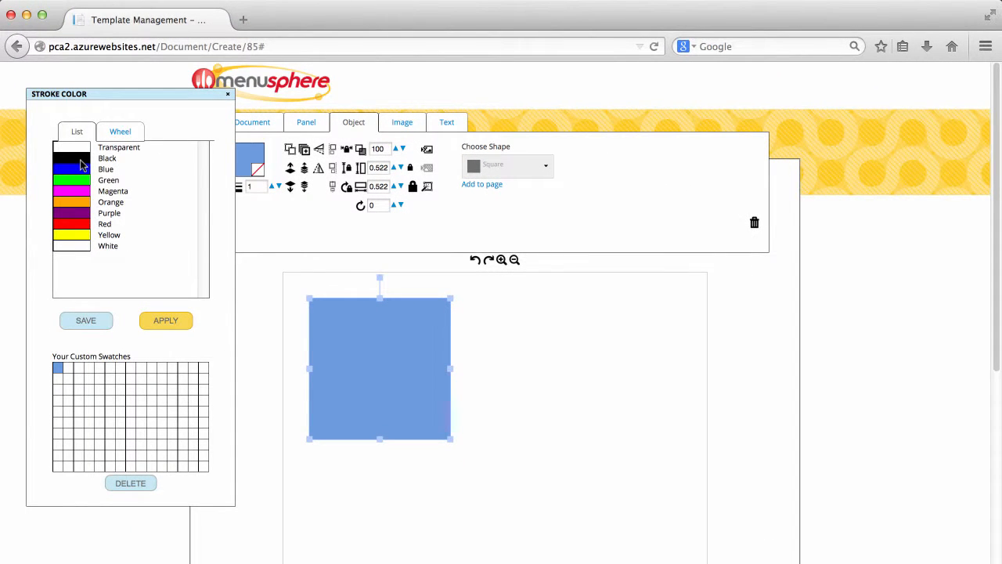
pyautogui.click(82, 164)
pyautogui.click(159, 315)
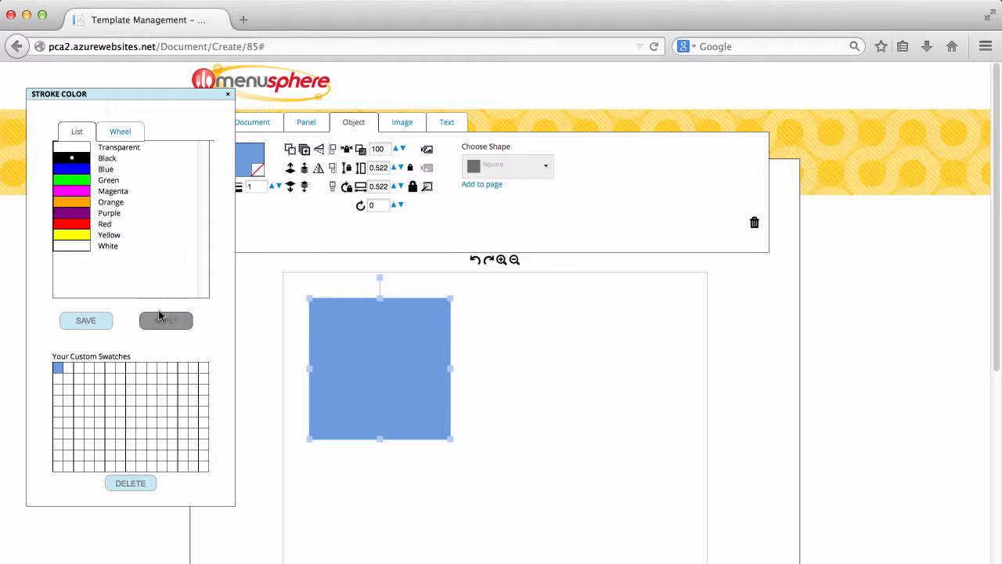
pyautogui.click(163, 321)
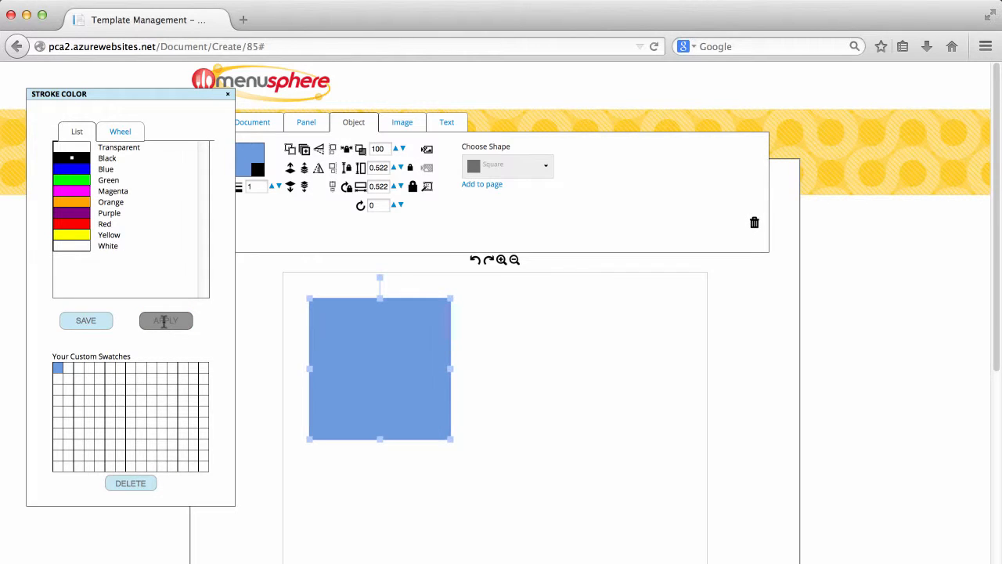
pyautogui.click(226, 95)
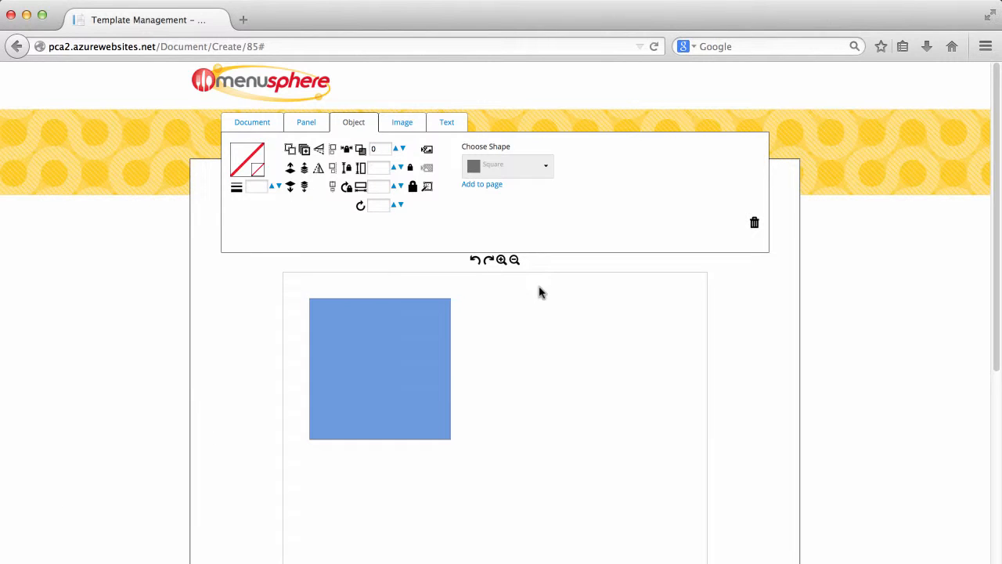
# Set the square's stroke thickness to 10
pyautogui.click(434, 335)
pyautogui.click(249, 187)
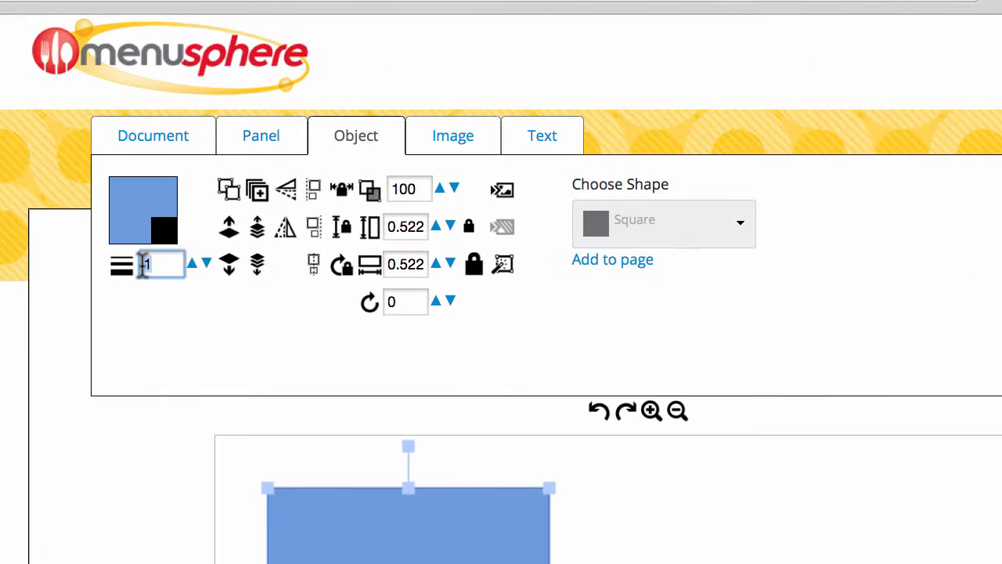
pyautogui.click(171, 264)
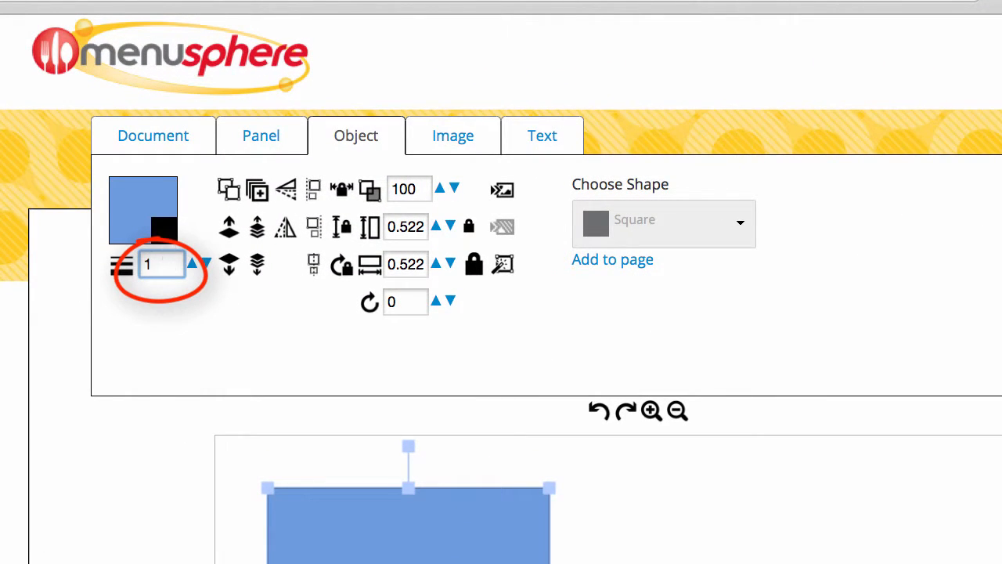
pyautogui.write('0')
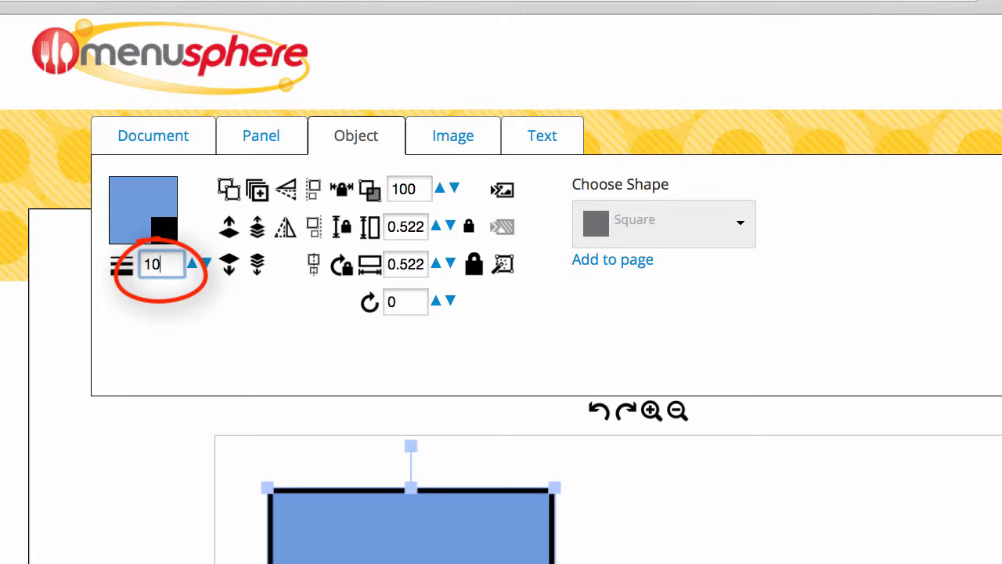
pyautogui.click(686, 492)
# Duplicate the outlined blue square on the page
pyautogui.click(484, 558)
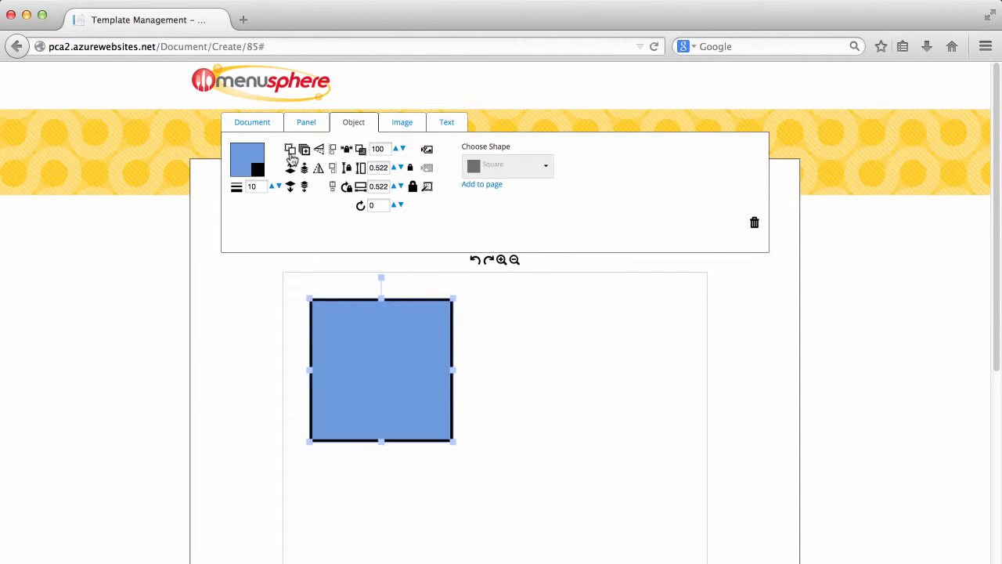
pyautogui.click(291, 155)
pyautogui.click(510, 298)
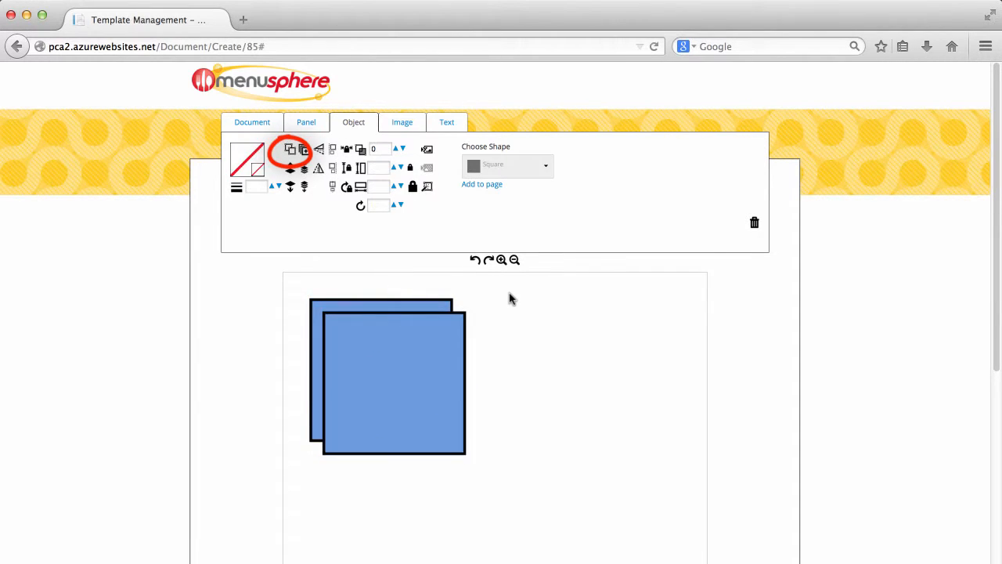
# Send the duplicated front square one level backward, behind the original square
pyautogui.click(459, 351)
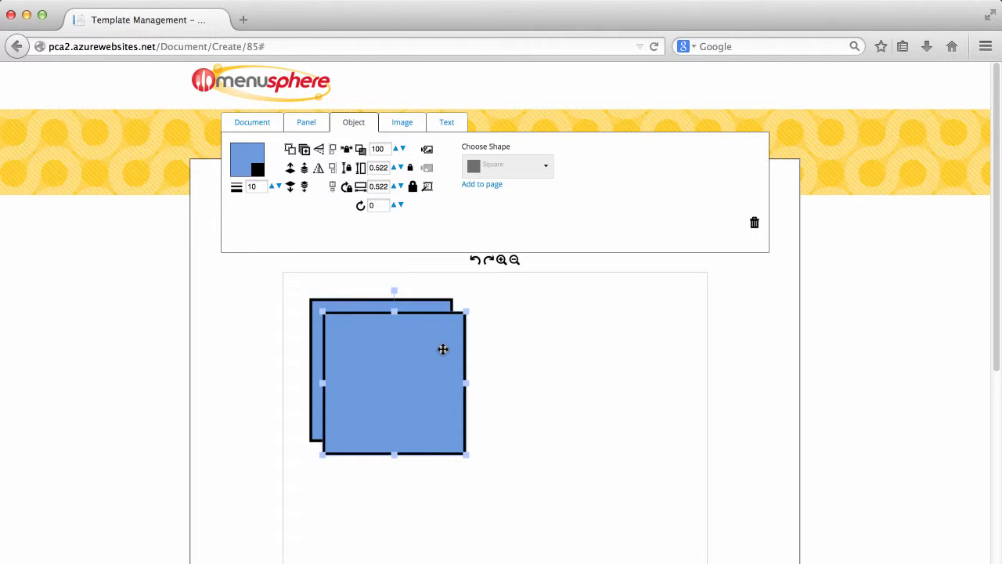
pyautogui.click(435, 300)
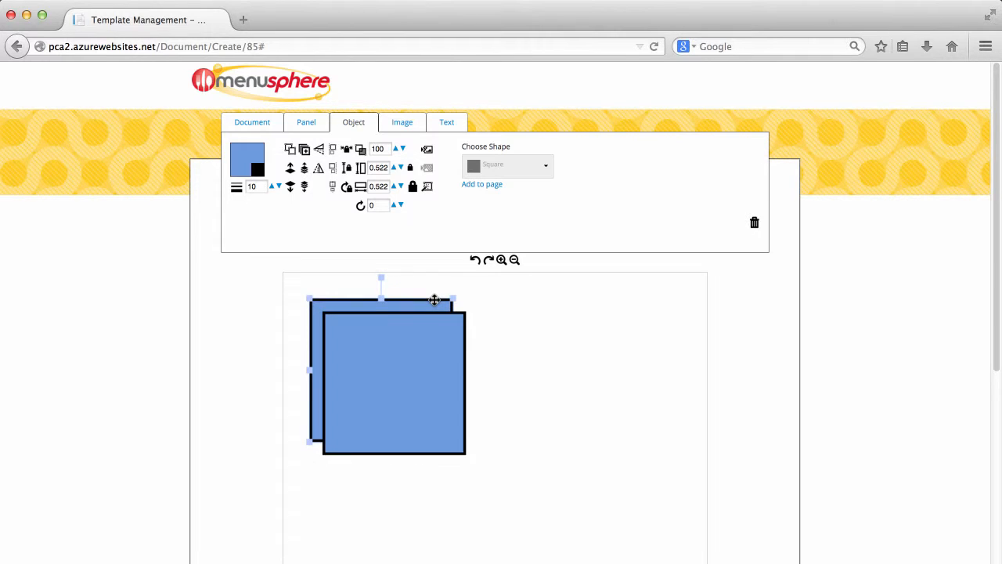
pyautogui.click(438, 364)
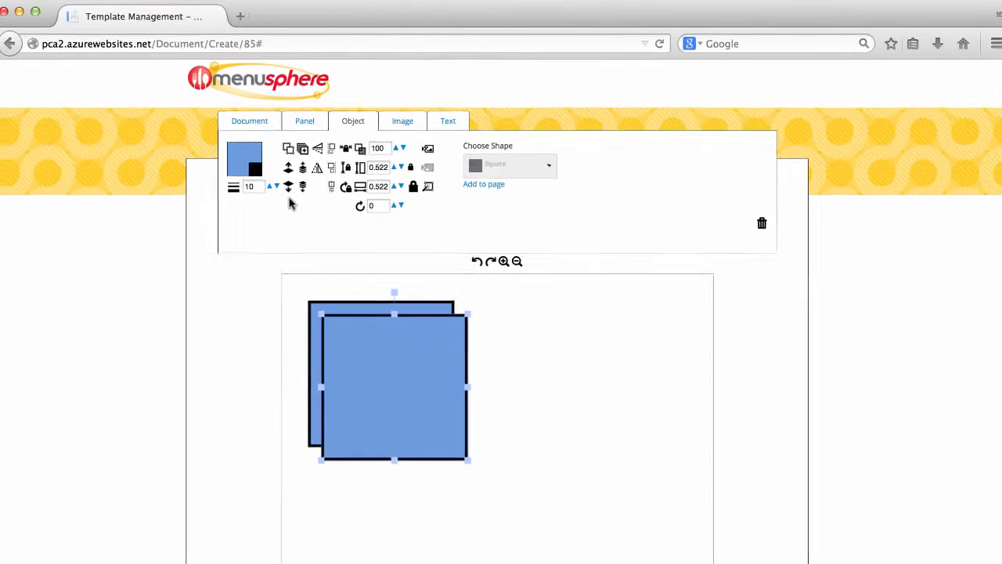
pyautogui.click(291, 189)
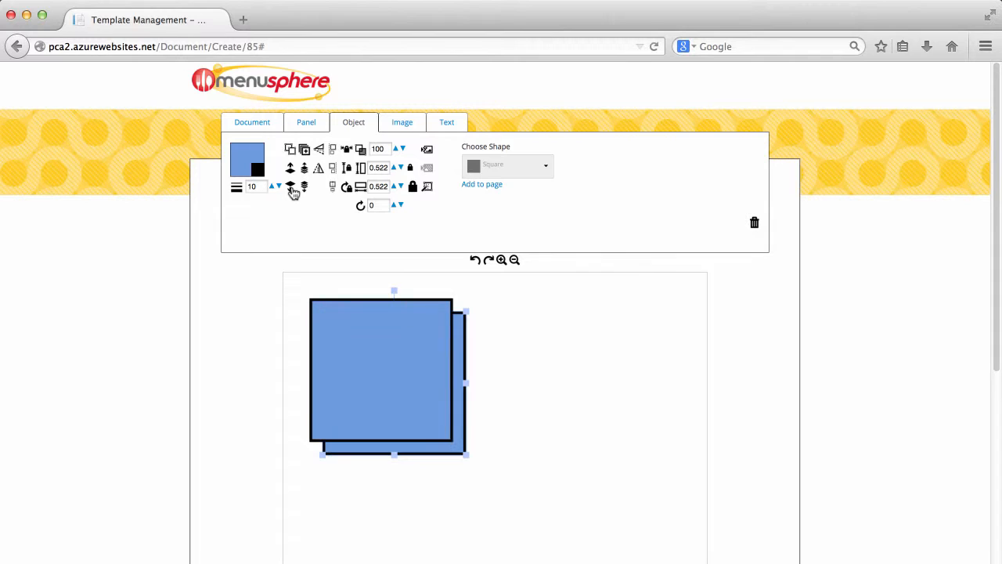
pyautogui.click(480, 343)
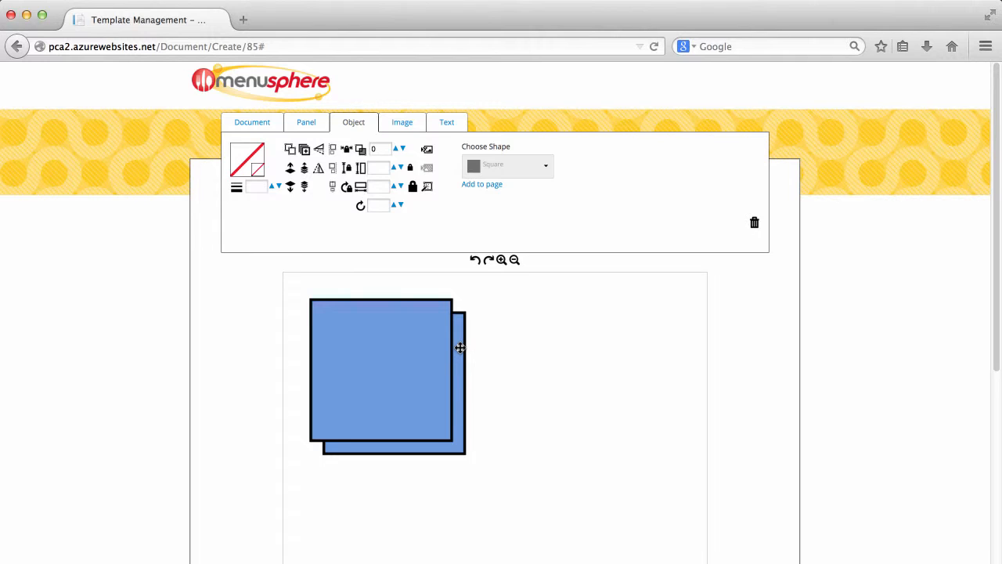
# Select both overlapping squares together and group them into one object
pyautogui.click(418, 353)
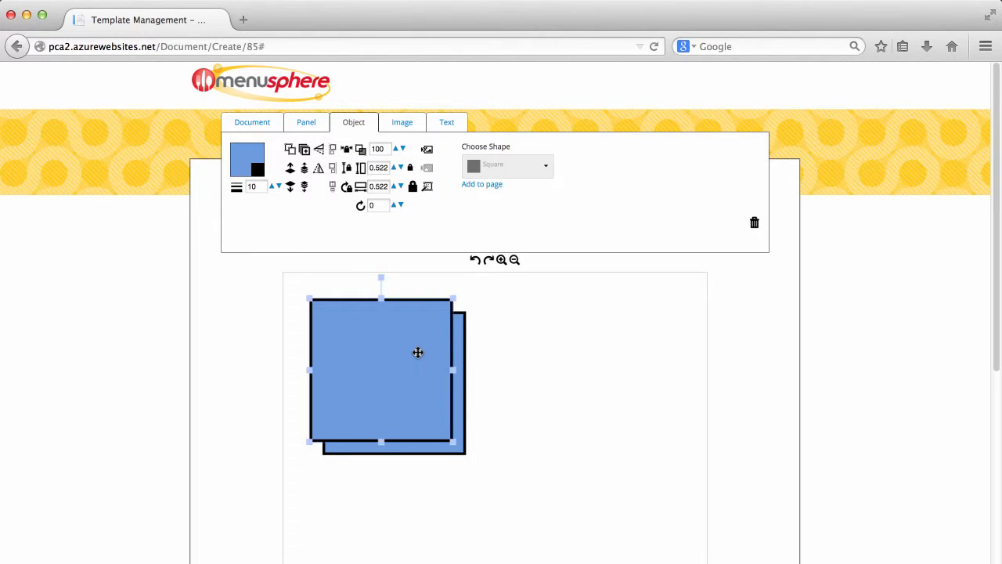
pyautogui.click(525, 363)
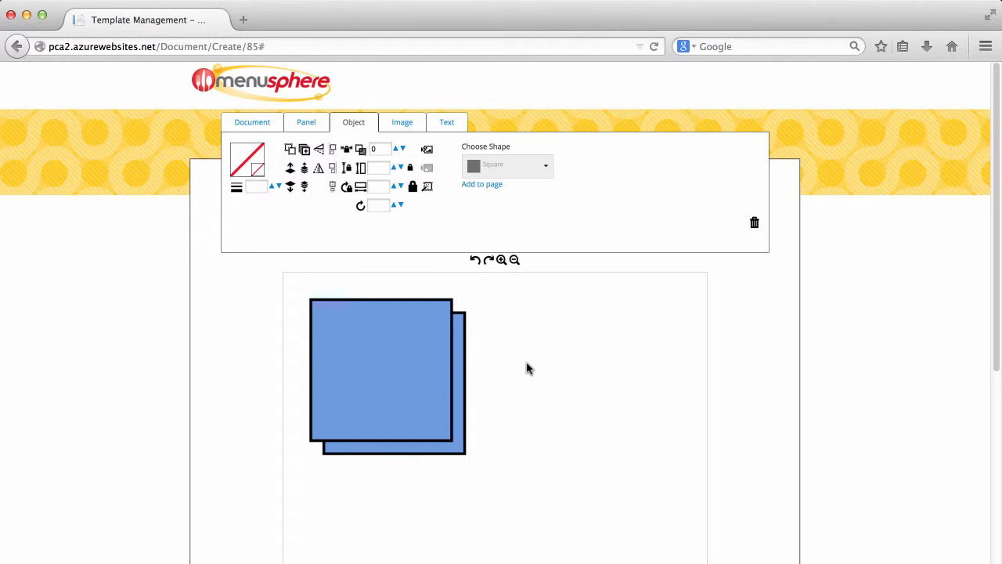
pyautogui.moveTo(523, 363); pyautogui.dragTo(404, 363)
pyautogui.click(552, 357)
pyautogui.click(405, 365)
pyautogui.keyDown('shift'); pyautogui.click(459, 398); pyautogui.keyUp('shift')
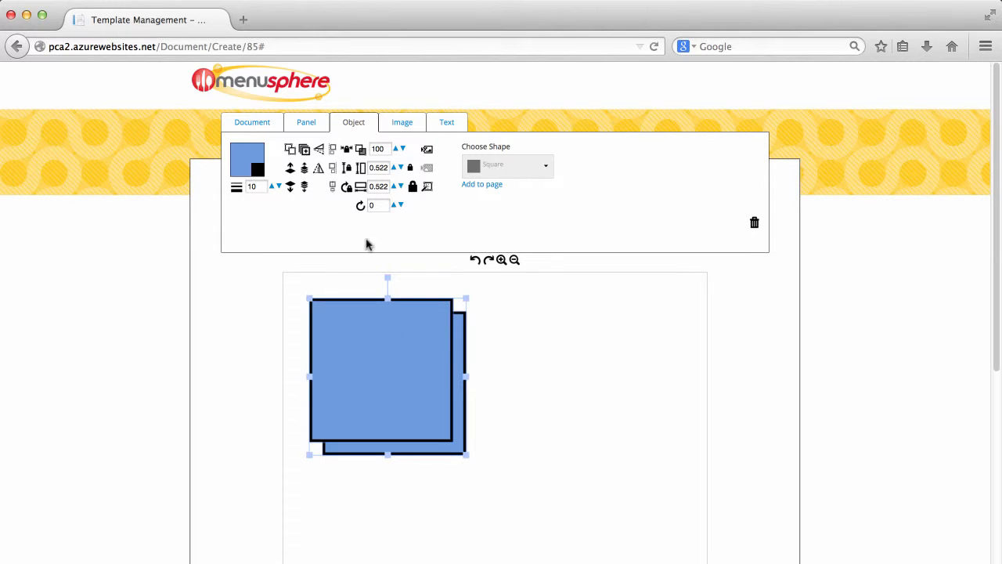
pyautogui.click(306, 150)
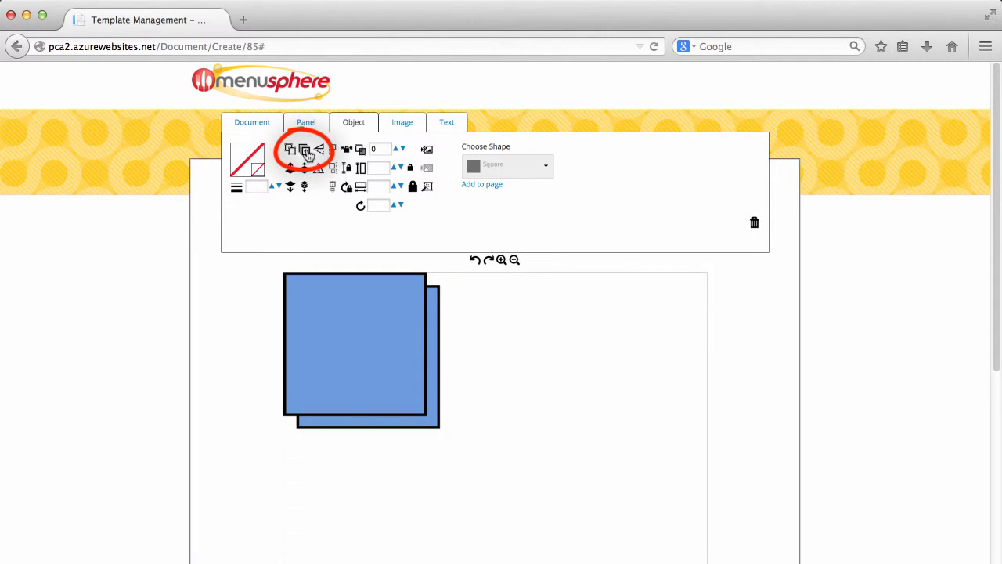
# Move the grouped squares slightly down and to the right on the page, and ungroup them
pyautogui.moveTo(357, 355)
pyautogui.mouseDown()
pyautogui.moveTo(381, 365)
pyautogui.moveTo(394, 401)
pyautogui.moveTo(414, 364)
pyautogui.moveTo(412, 385)
pyautogui.mouseUp()
pyautogui.click(479, 380)
pyautogui.click(421, 380)
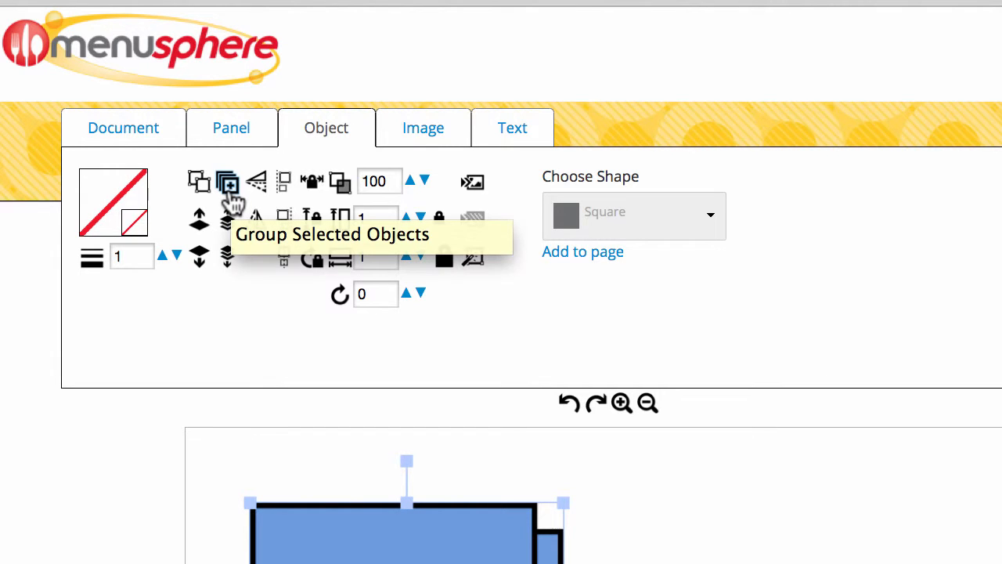
pyautogui.click(230, 192)
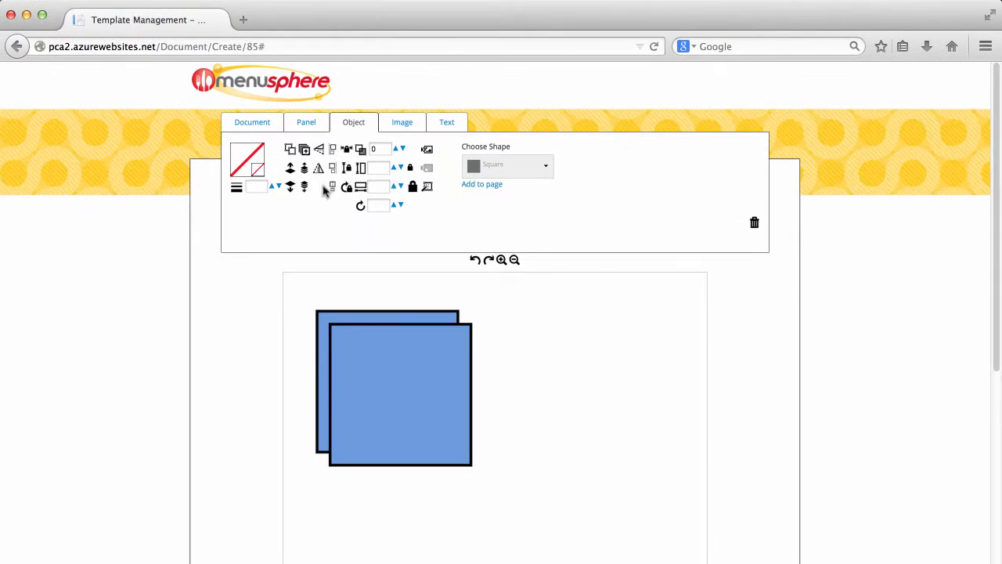
# Move the two ungrouped squares apart, placing one near the page's upper-left corner and the other below it
pyautogui.click(407, 345)
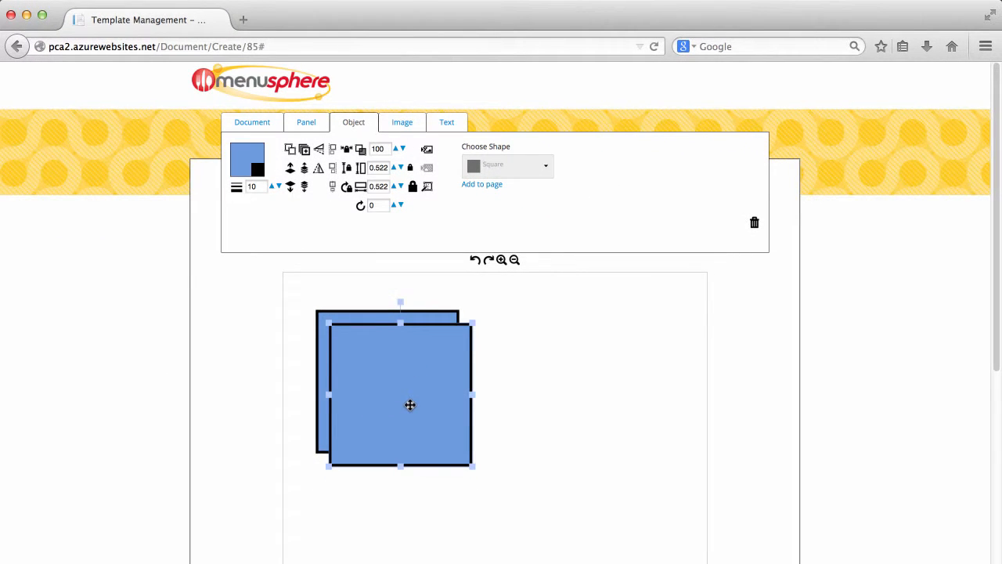
pyautogui.moveTo(409, 403); pyautogui.dragTo(546, 392)
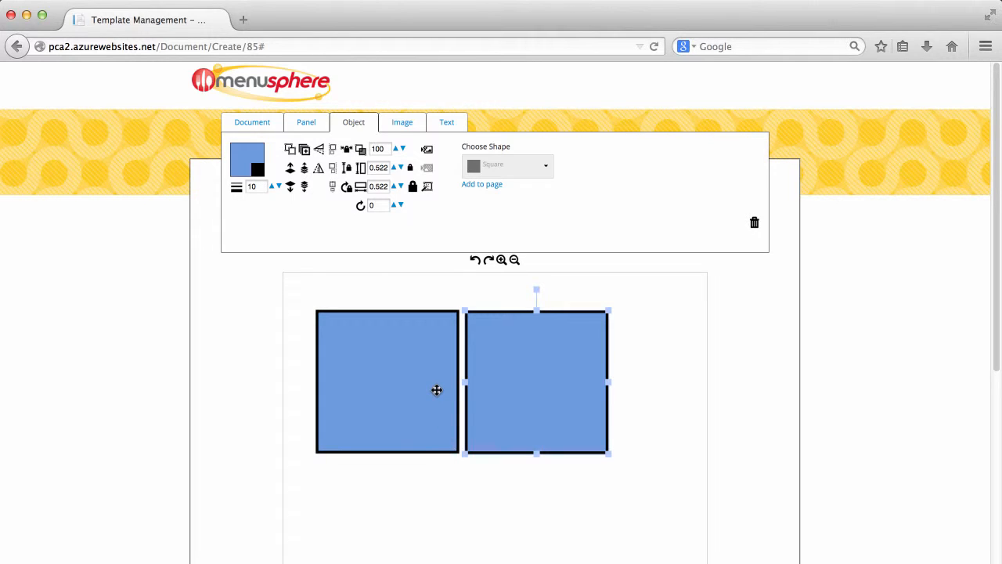
pyautogui.moveTo(437, 390); pyautogui.dragTo(416, 365)
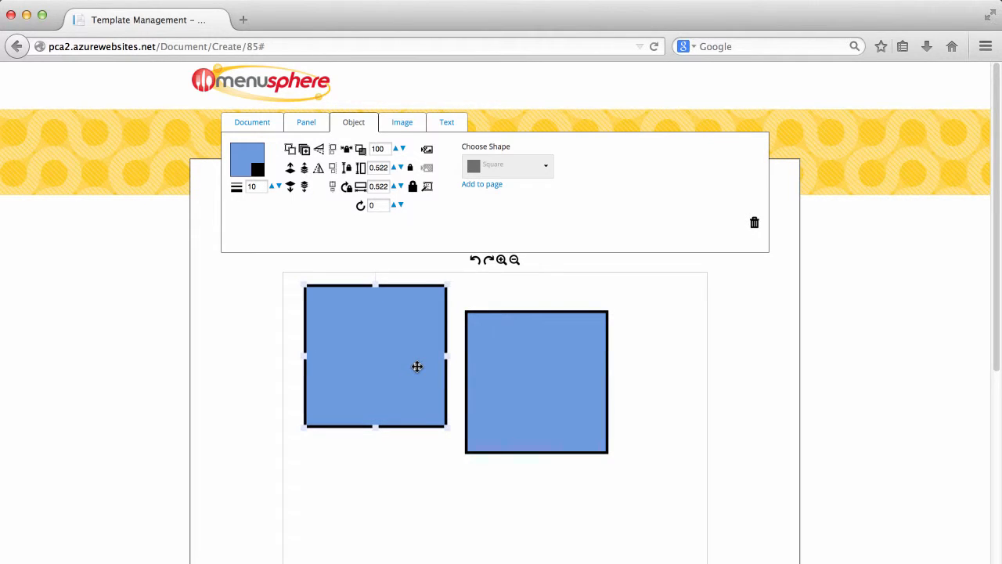
pyautogui.click(521, 383)
pyautogui.moveTo(522, 382); pyautogui.dragTo(412, 522)
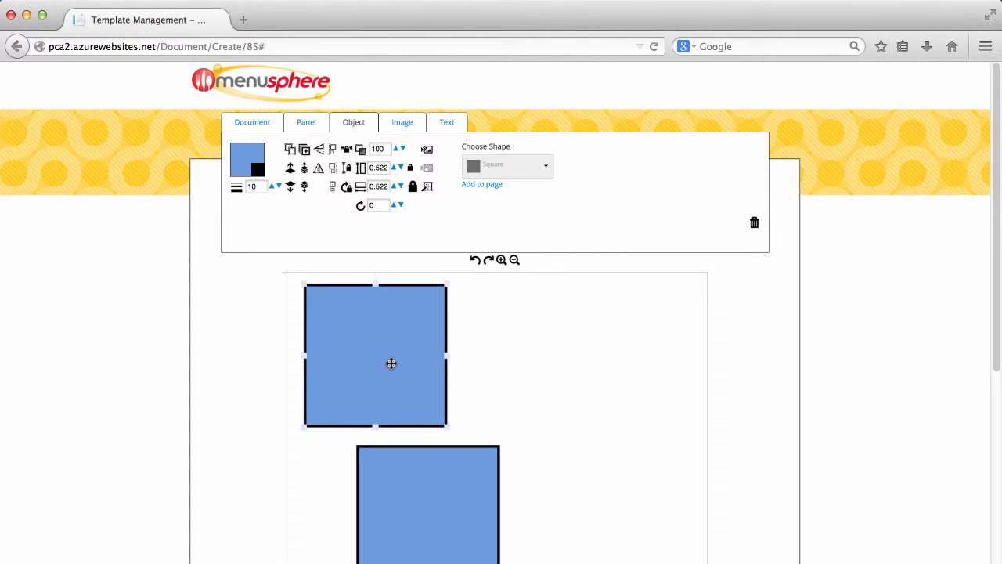
# Move the upper square to the right and align it to the page's left edge, right edge and finally its horizontal centre
pyautogui.moveTo(391, 363); pyautogui.dragTo(557, 368)
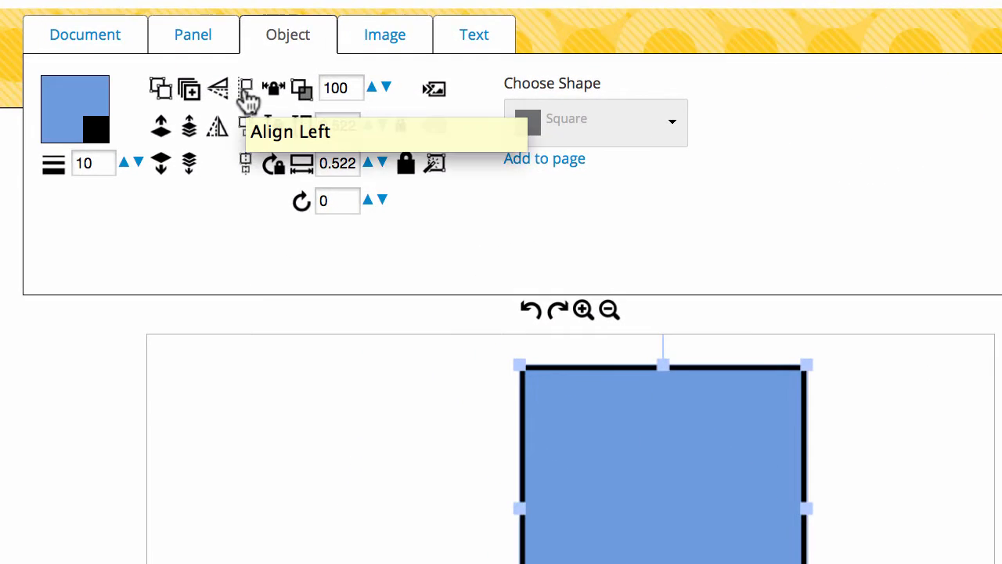
pyautogui.click(246, 90)
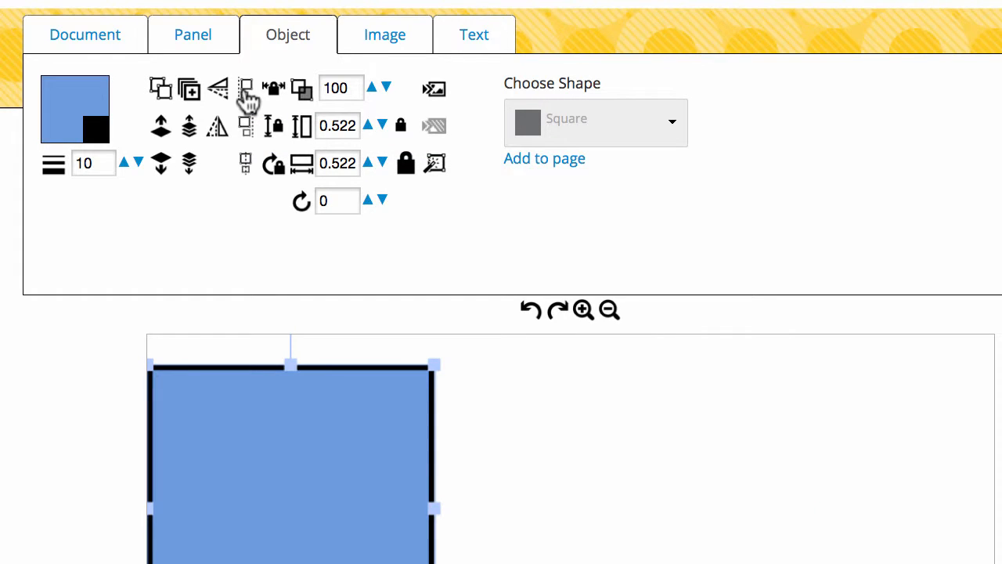
pyautogui.click(246, 129)
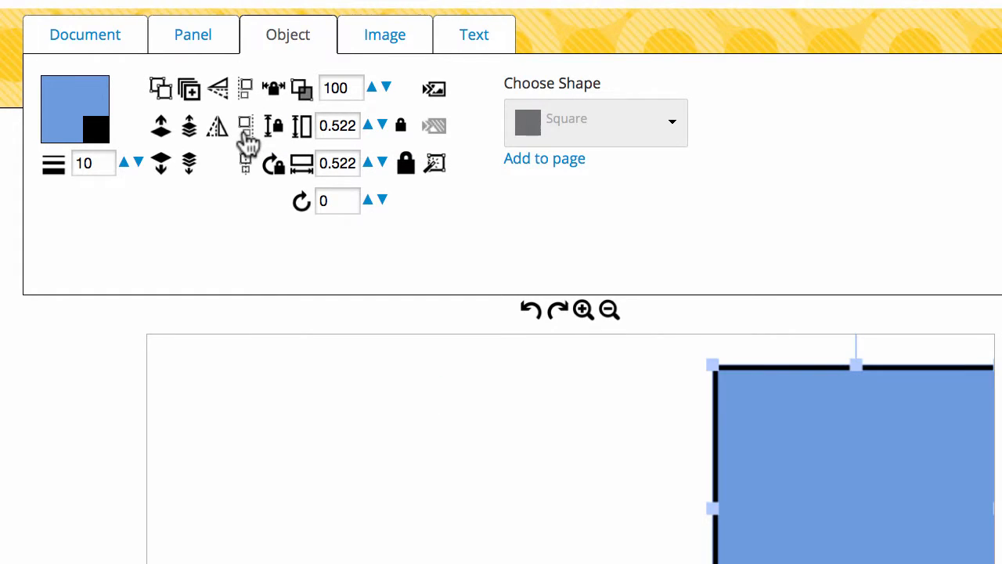
pyautogui.click(247, 164)
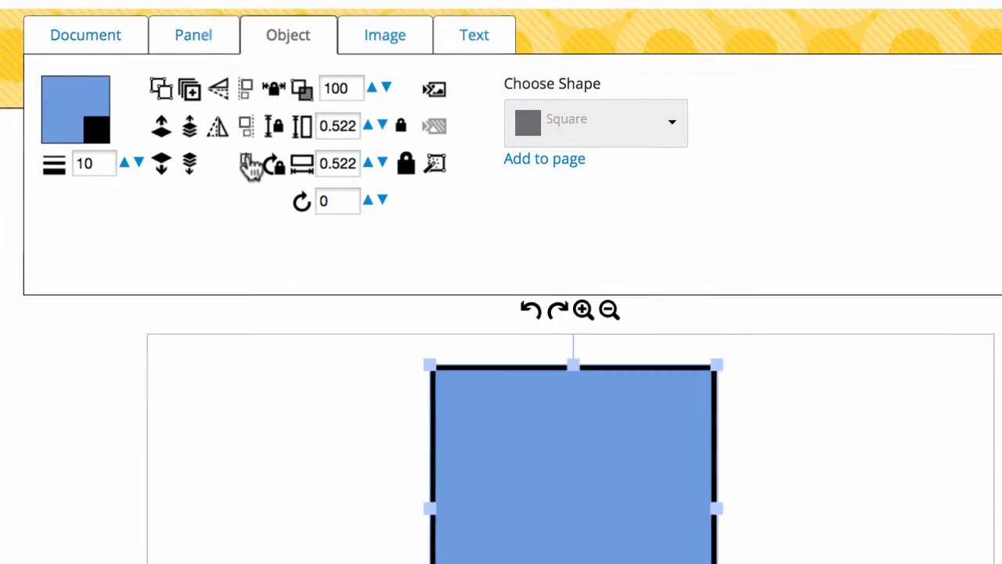
pyautogui.click(677, 413)
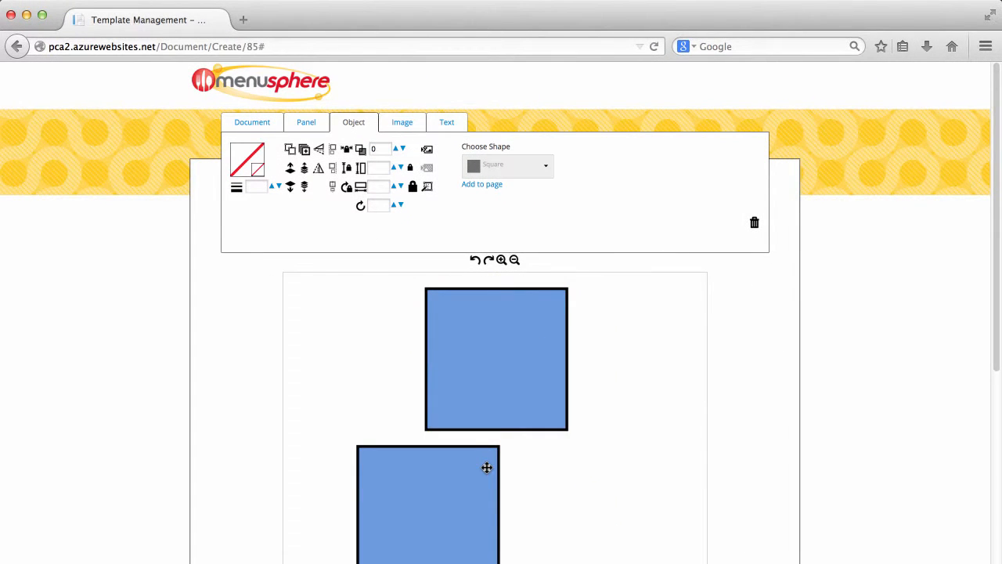
# Shrink the upper square proportionally to about 0.259 and stretch it sideways into a rectangle about 0.450 wide
pyautogui.click(529, 372)
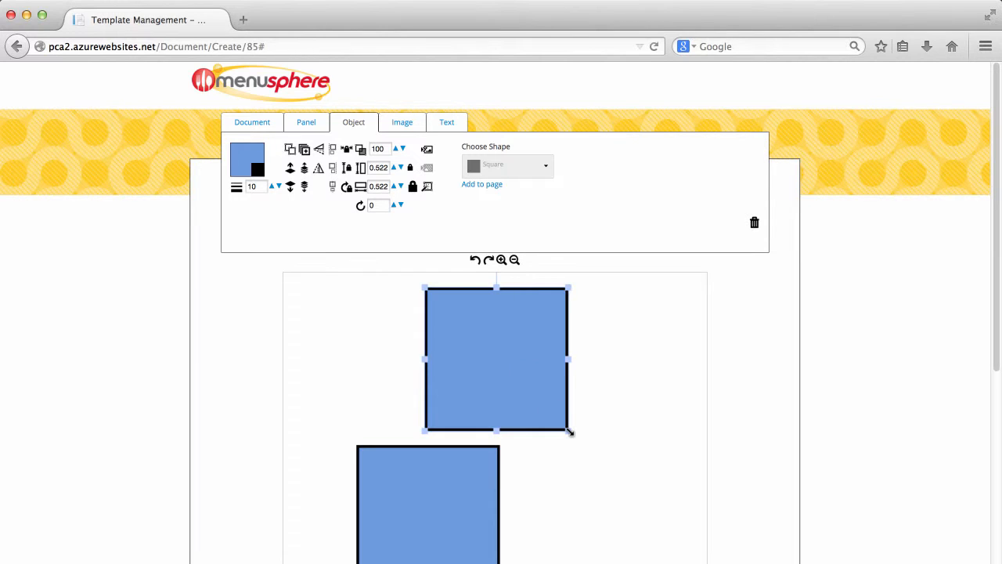
pyautogui.moveTo(570, 431); pyautogui.dragTo(506, 351)
pyautogui.click(515, 357)
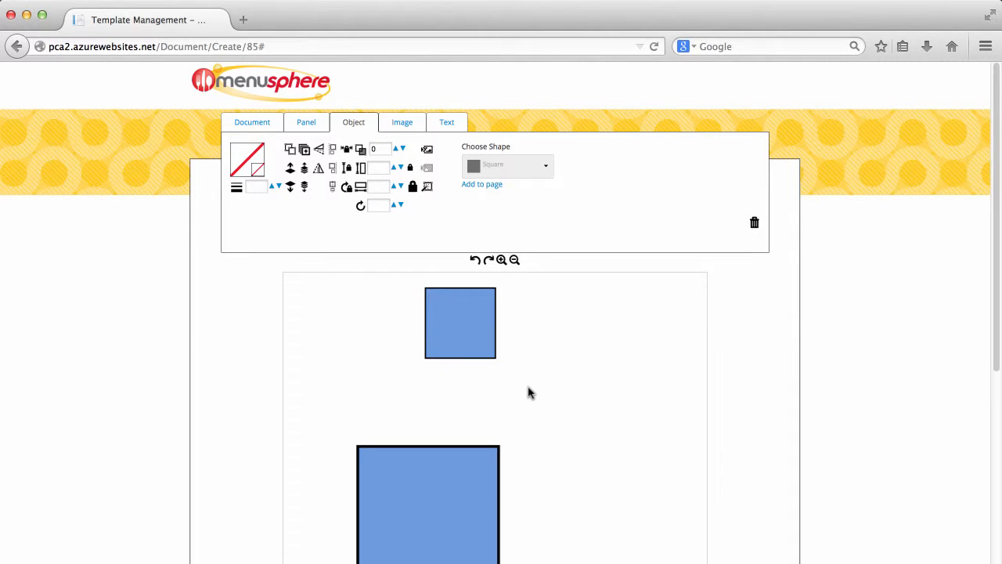
pyautogui.click(470, 327)
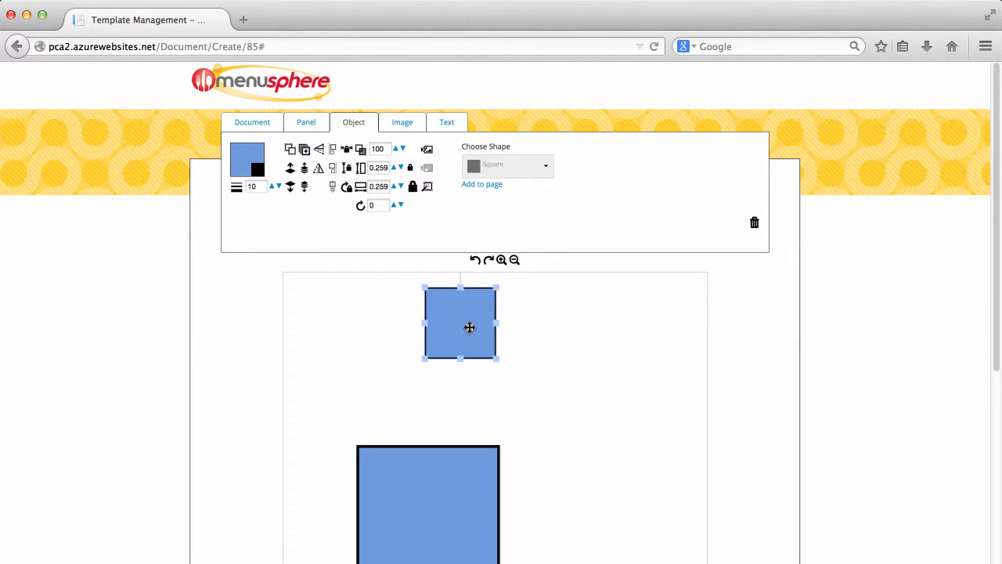
pyautogui.moveTo(498, 322); pyautogui.dragTo(550, 321)
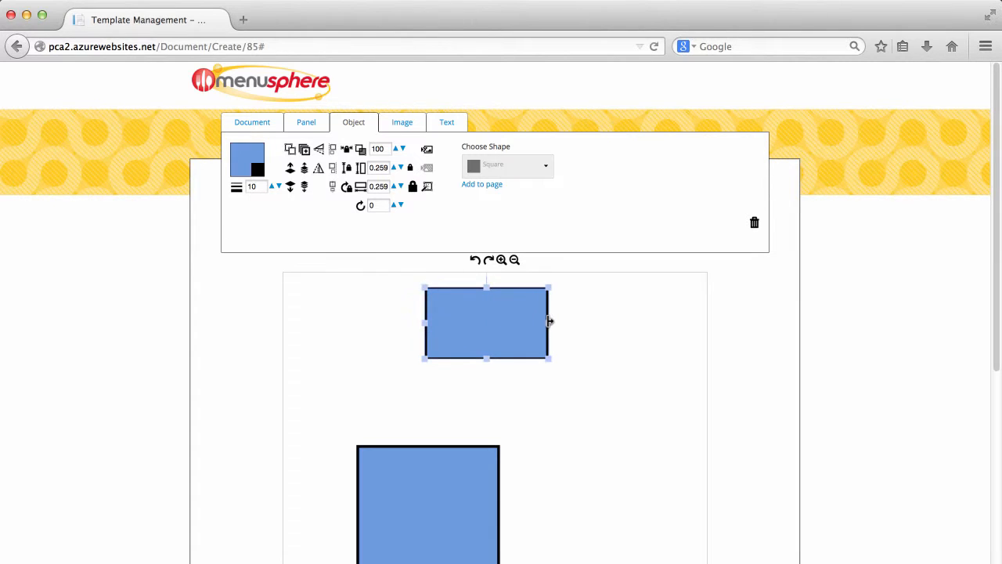
pyautogui.click(568, 382)
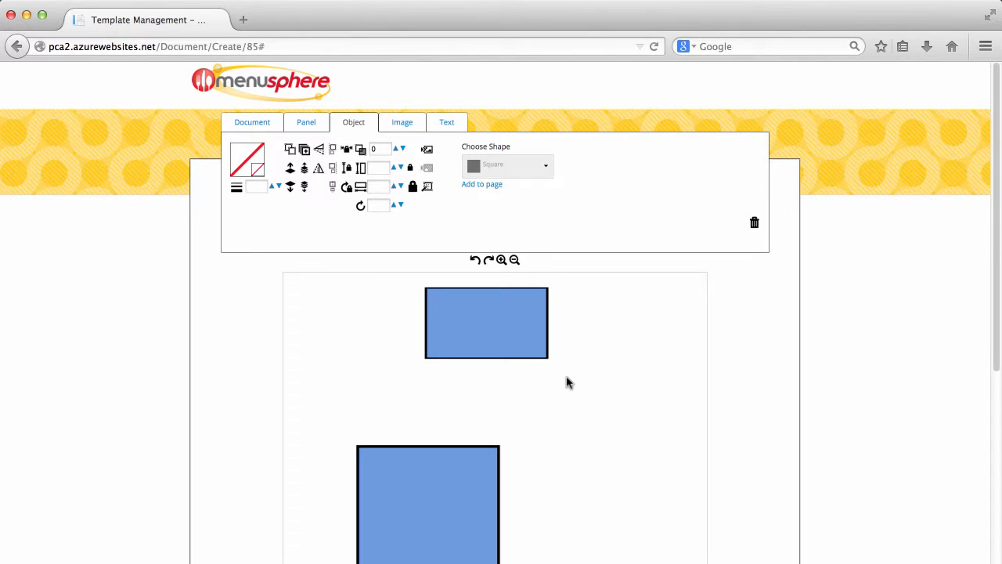
# Move the upper rectangle slightly down and rotate it freely to about 308.3 degrees and back clockwise to about 377.1 degrees
pyautogui.click(516, 337)
pyautogui.moveTo(516, 337); pyautogui.dragTo(508, 379)
pyautogui.moveTo(478, 309); pyautogui.dragTo(426, 324)
pyautogui.click(554, 372)
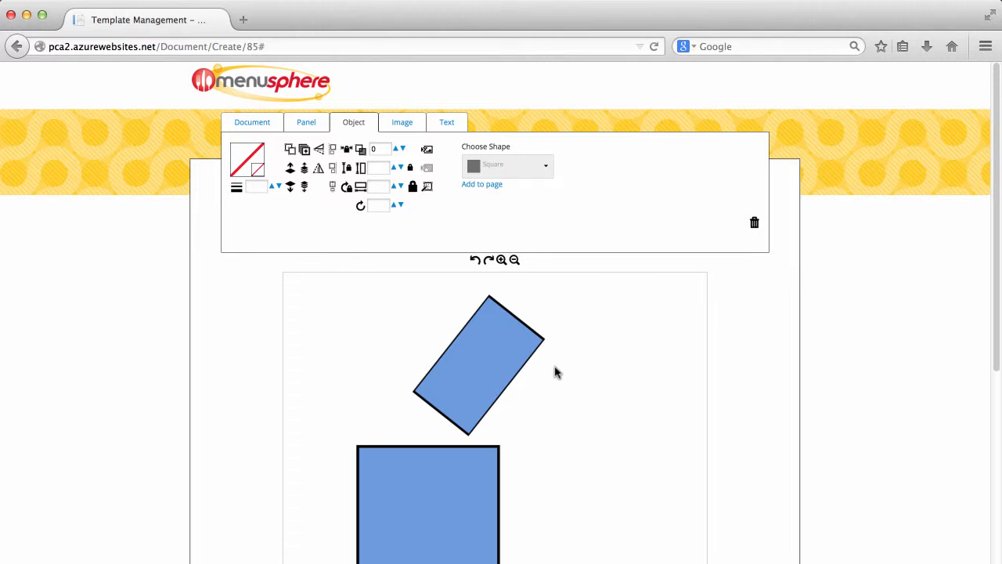
pyautogui.click(500, 354)
pyautogui.moveTo(435, 331); pyautogui.dragTo(494, 311)
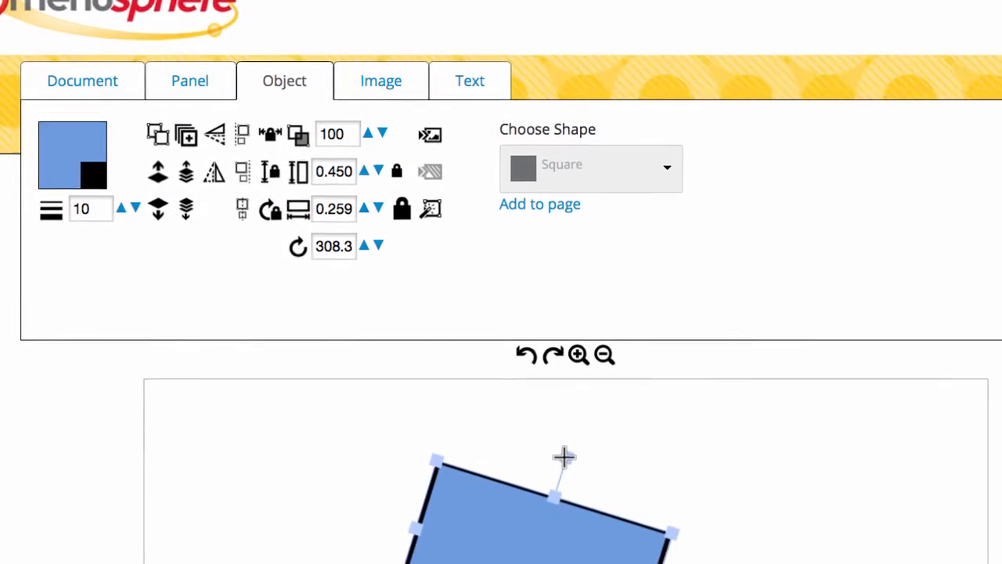
pyautogui.click(330, 133)
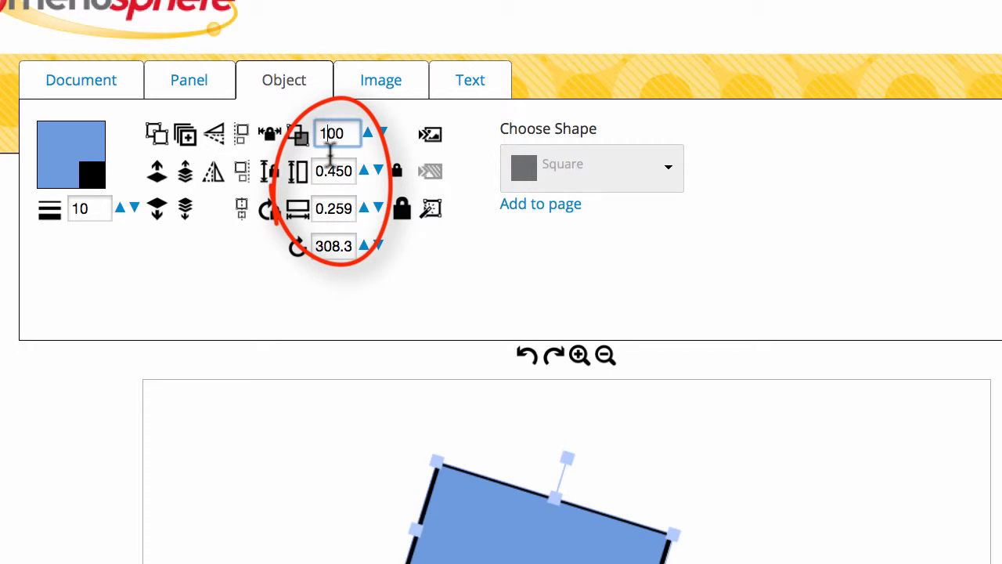
pyautogui.click(332, 168)
pyautogui.click(334, 199)
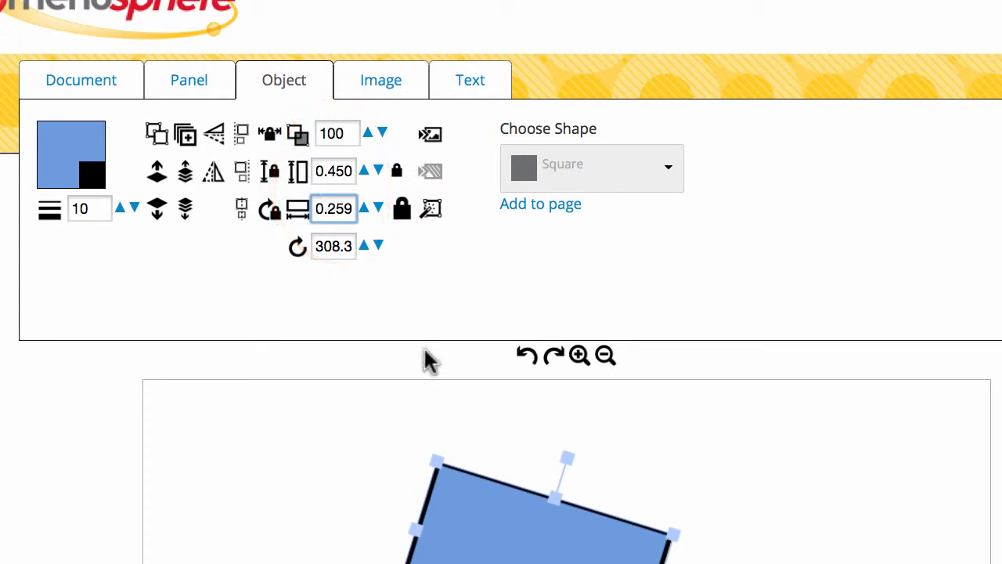
# Move the tilted rectangle up and to the right, and move the large square up to overlap it
pyautogui.click(504, 532)
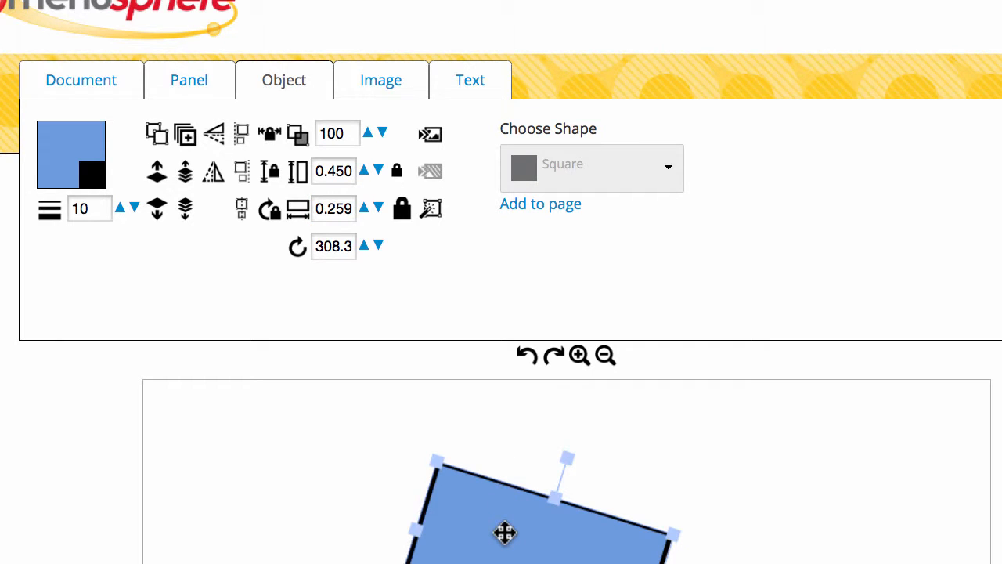
pyautogui.moveTo(504, 532); pyautogui.dragTo(552, 490)
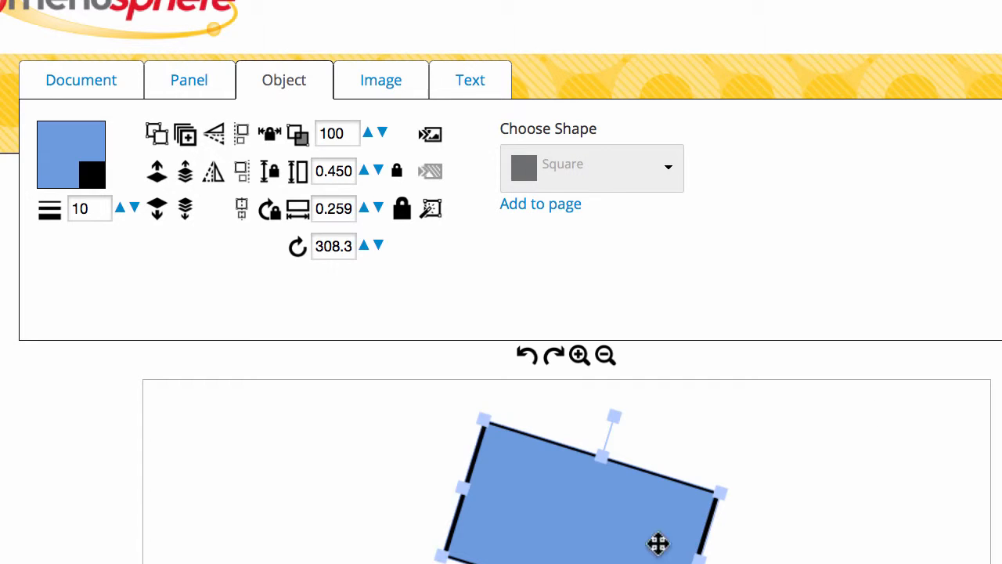
pyautogui.moveTo(485, 563); pyautogui.dragTo(499, 548)
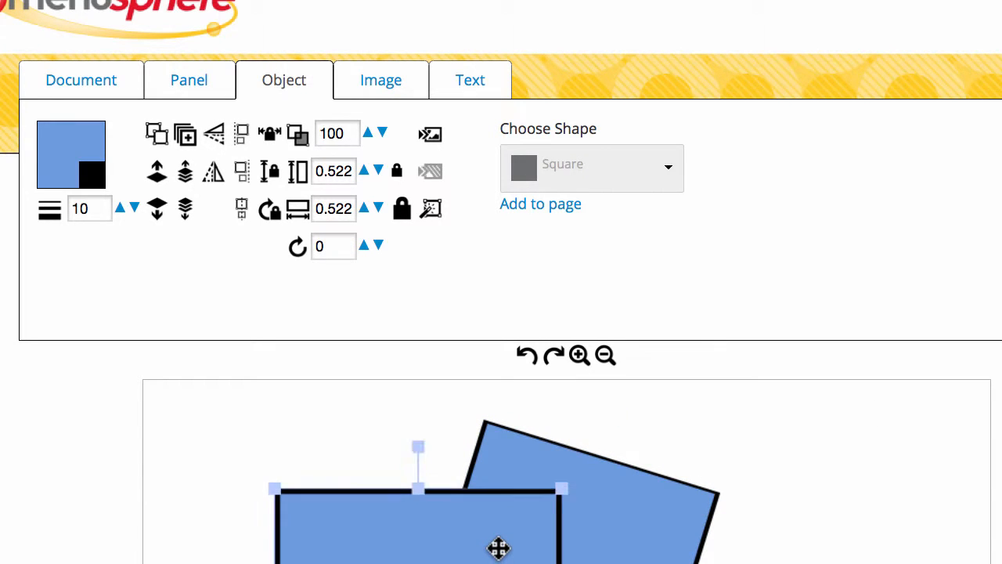
pyautogui.click(610, 525)
# Set the large square's opacity to 50
pyautogui.click(506, 550)
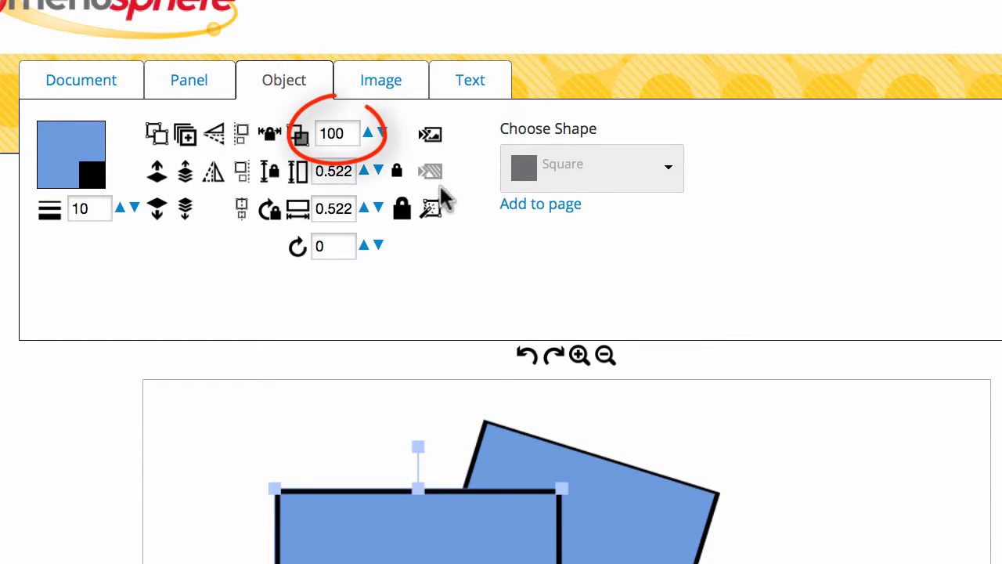
pyautogui.click(348, 133)
pyautogui.moveTo(347, 133); pyautogui.dragTo(308, 127)
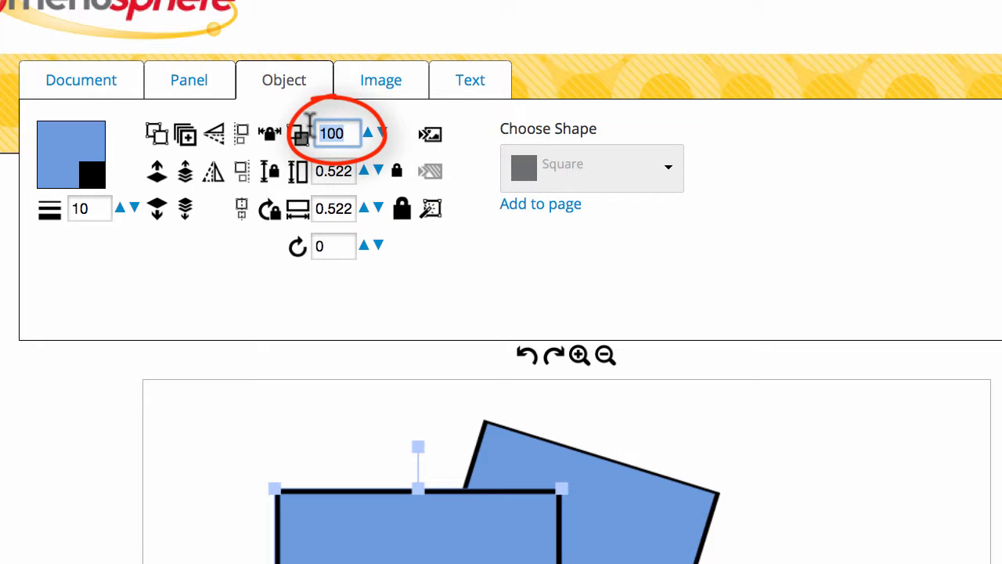
pyautogui.write('50')
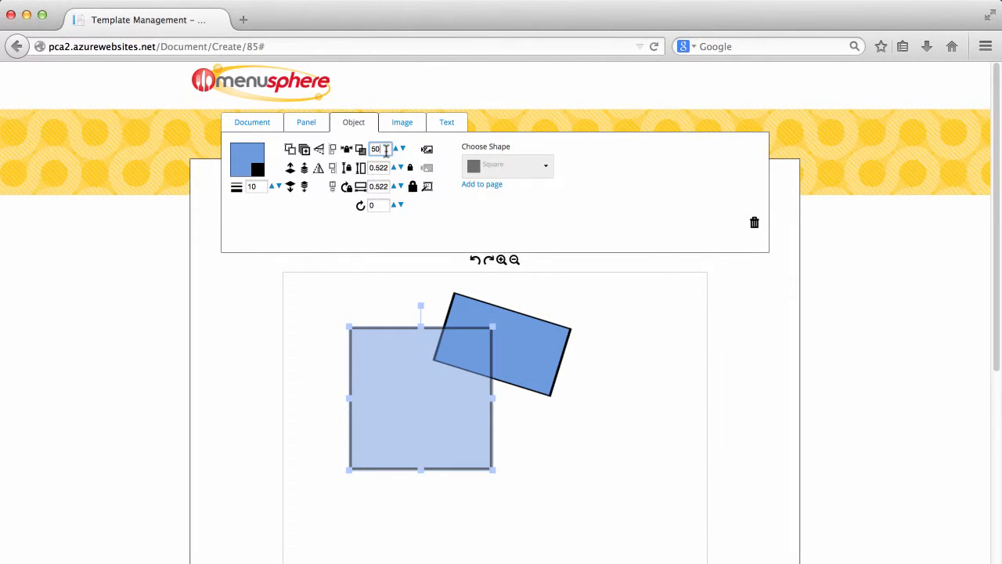
# Try opacities of 100 and 0 on the large square, and return it to 50
pyautogui.write('100')
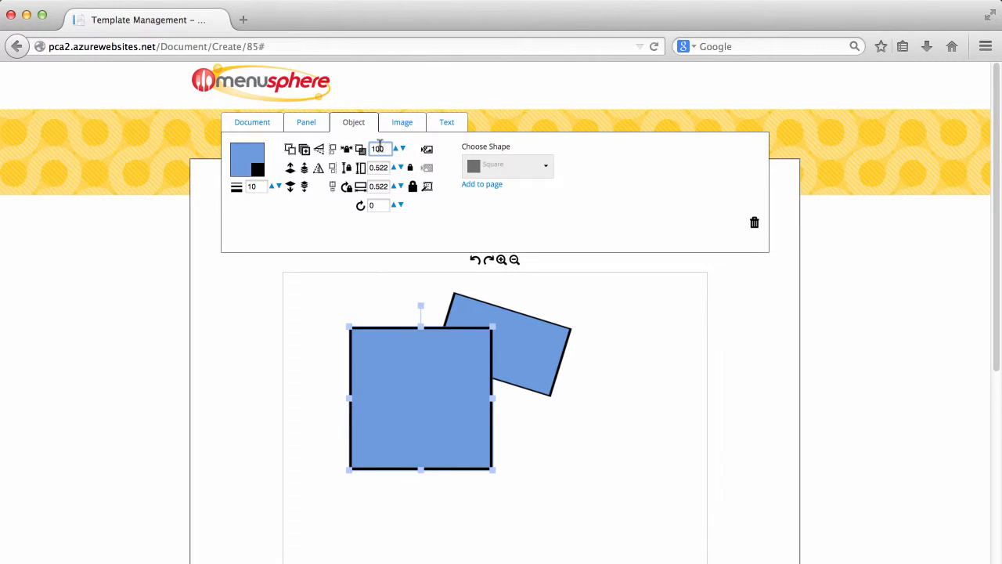
pyautogui.moveTo(380, 144); pyautogui.dragTo(343, 149)
pyautogui.write('0')
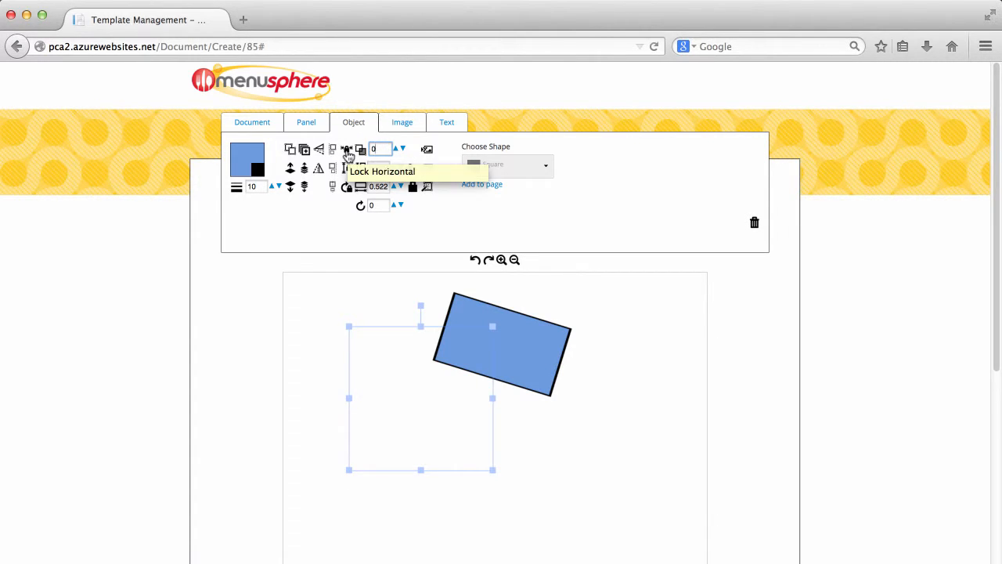
pyautogui.write('50')
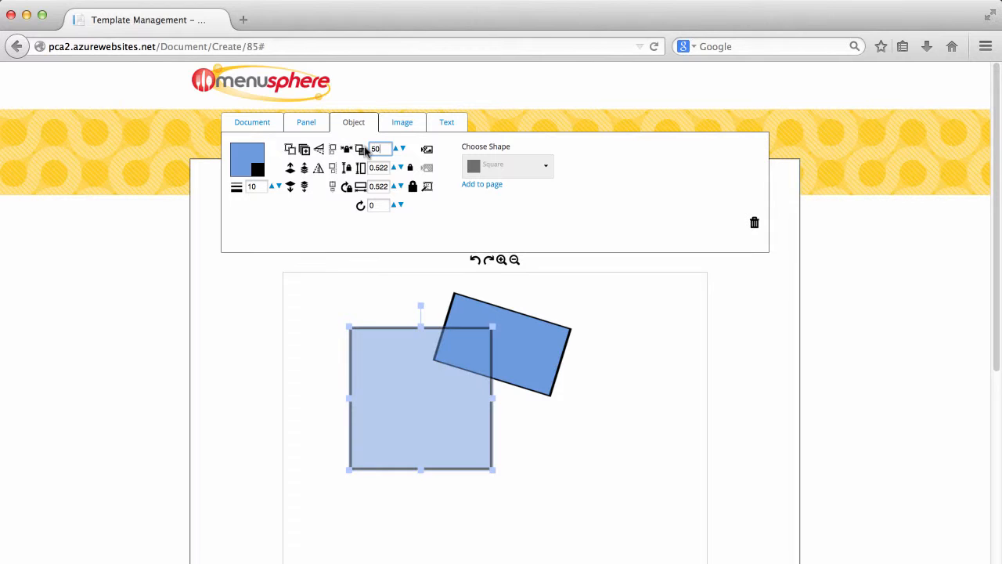
pyautogui.click(515, 473)
# Move the tilted rectangle to the right, clear of the semi-transparent square, and delete it
pyautogui.click(414, 378)
pyautogui.moveTo(516, 349); pyautogui.dragTo(616, 362)
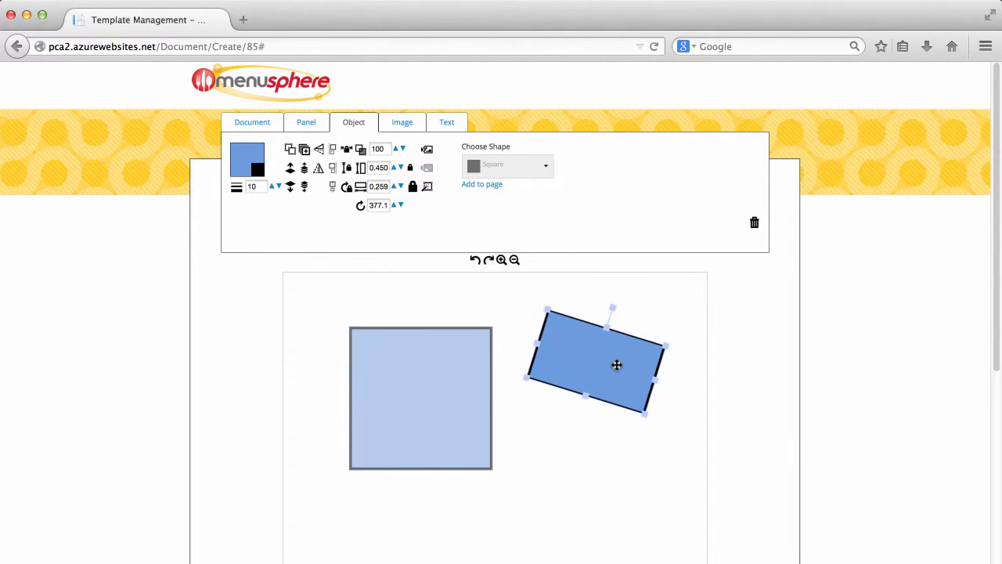
pyautogui.click(755, 224)
# Reposition the remaining square with its horizontal movement locked, rotate it to about 13.61 degrees and enlarge it to about 0.569
pyautogui.moveTo(425, 379); pyautogui.dragTo(472, 355)
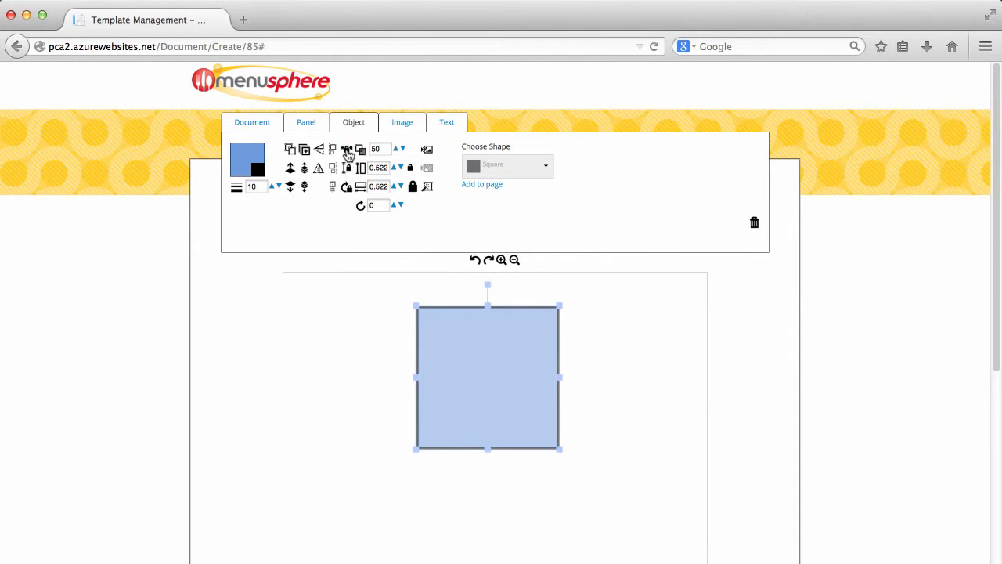
pyautogui.moveTo(470, 342); pyautogui.dragTo(480, 362)
pyautogui.moveTo(486, 303); pyautogui.dragTo(509, 308)
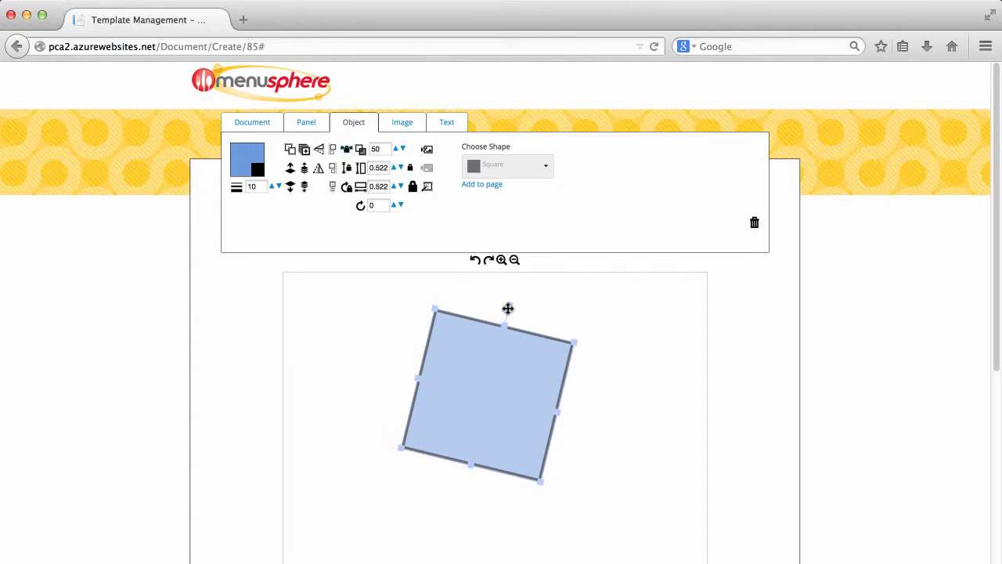
pyautogui.moveTo(577, 341); pyautogui.dragTo(592, 332)
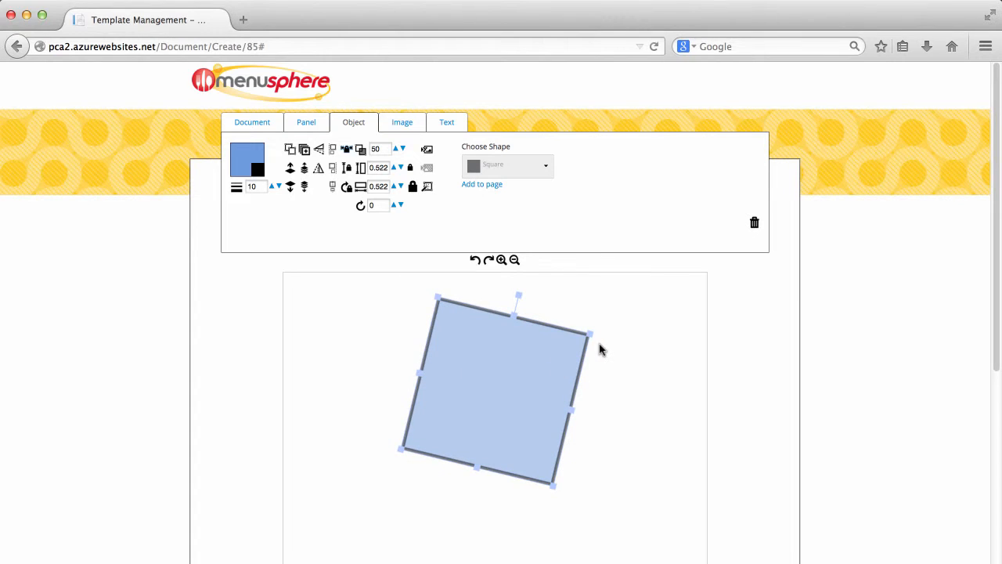
# Lock the tilted square's vertical movement and shift it slightly to the right
pyautogui.click(346, 170)
pyautogui.moveTo(510, 357); pyautogui.dragTo(512, 395)
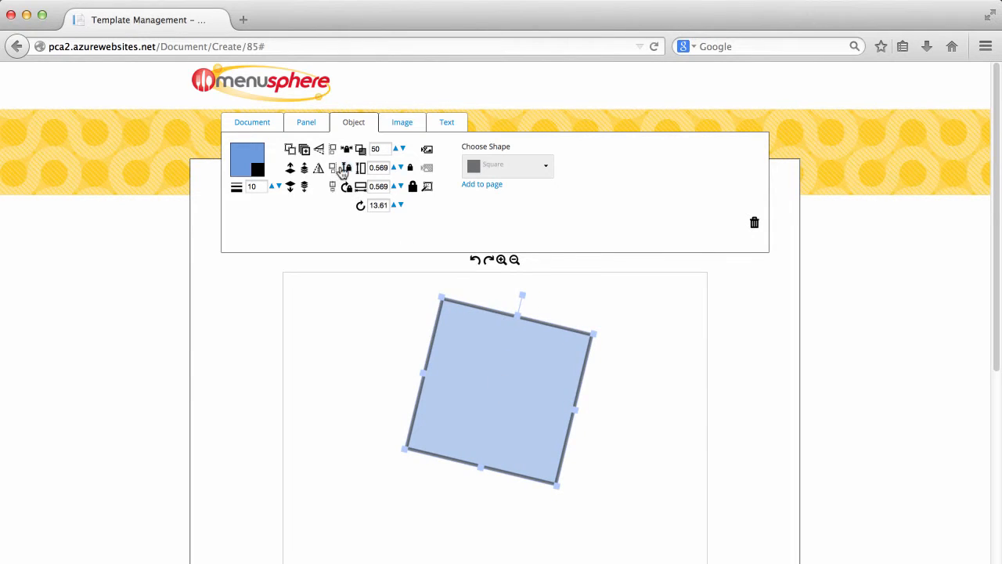
# With rotation locked, move the tilted square down and left and shrink it to about 0.518, and unlock its rotation
pyautogui.click(347, 191)
pyautogui.moveTo(508, 329); pyautogui.dragTo(479, 352)
pyautogui.moveTo(531, 509); pyautogui.dragTo(520, 487)
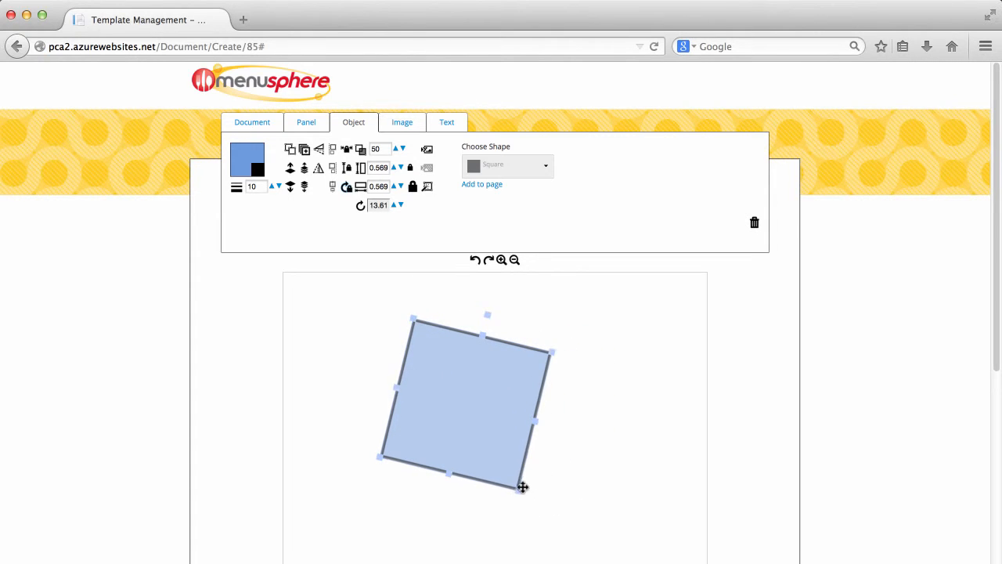
pyautogui.moveTo(488, 314); pyautogui.dragTo(477, 310)
pyautogui.click(346, 191)
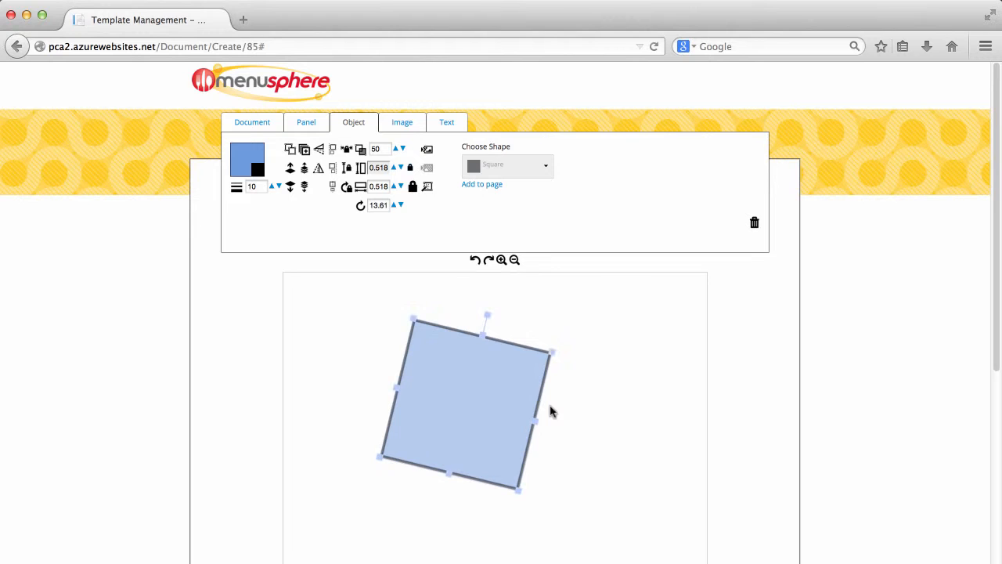
# Stretch the tilted square's upper side outward to about 0.548 and its right side outward to about 0.697
pyautogui.moveTo(478, 332)
pyautogui.mouseDown()
pyautogui.moveTo(490, 300)
pyautogui.moveTo(483, 324)
pyautogui.mouseUp()
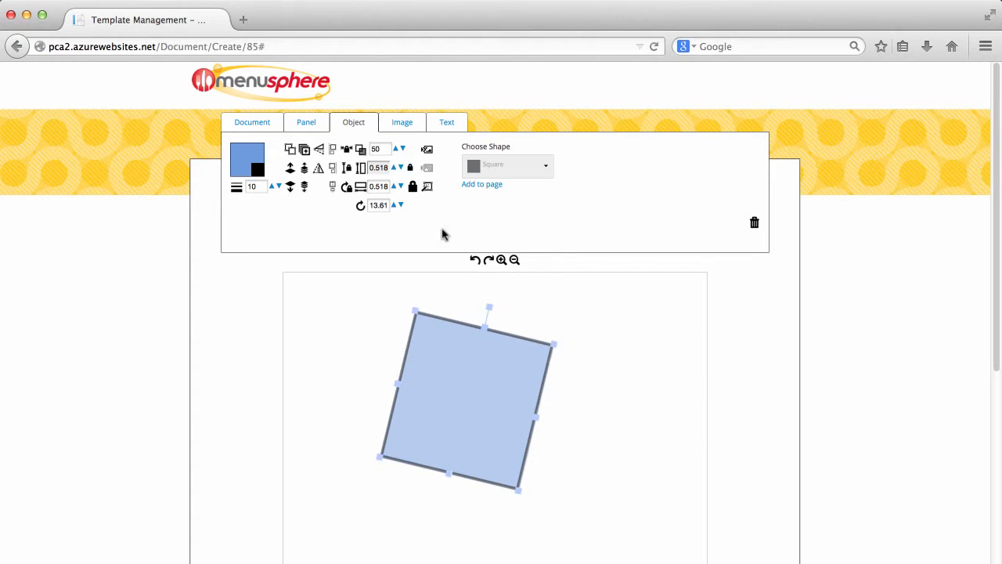
pyautogui.click(411, 169)
pyautogui.click(412, 186)
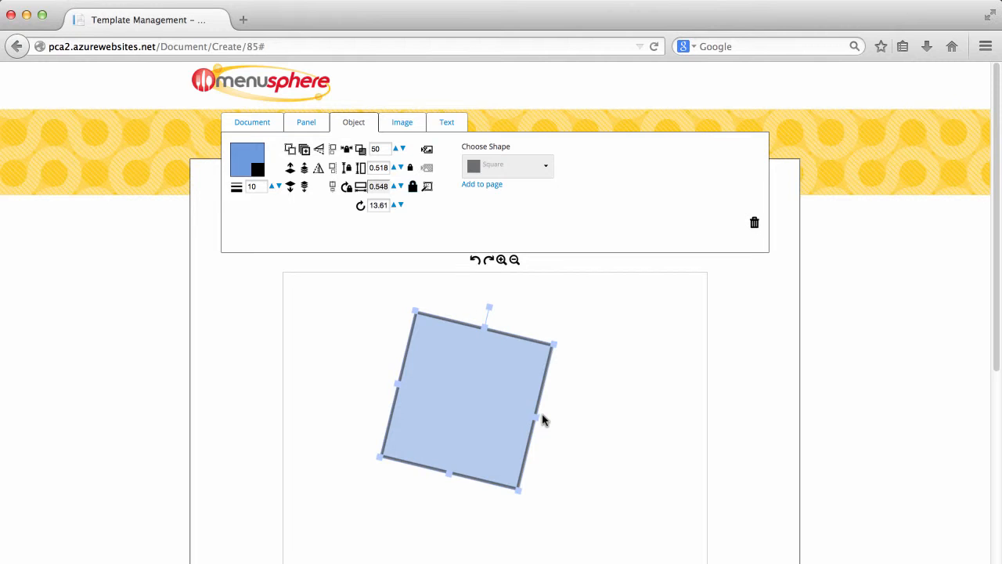
pyautogui.moveTo(537, 418); pyautogui.dragTo(584, 429)
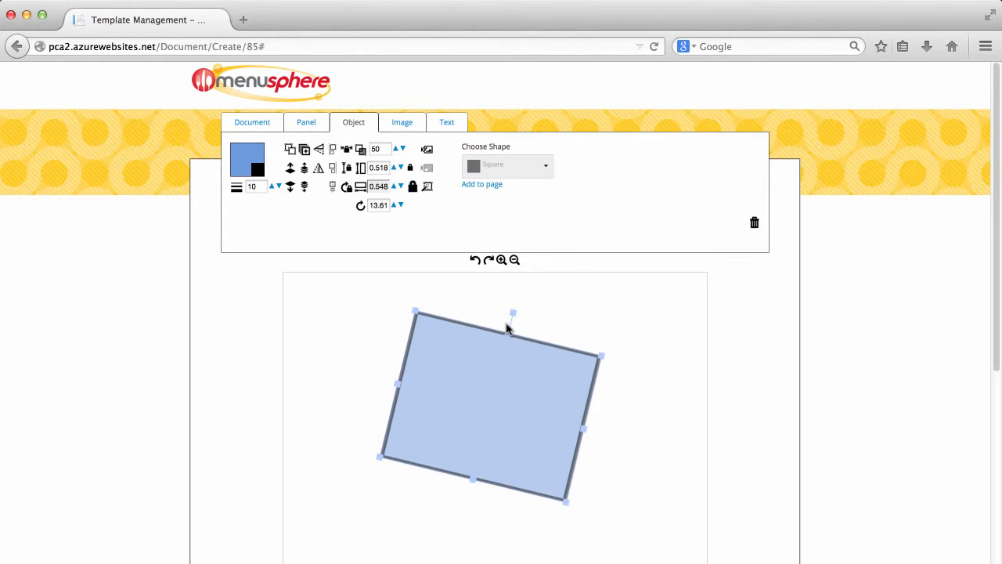
# Lock the tilted shape completely, try to select it on the page, and reselect it
pyautogui.click(413, 191)
pyautogui.moveTo(305, 336); pyautogui.dragTo(533, 400)
pyautogui.click(552, 331)
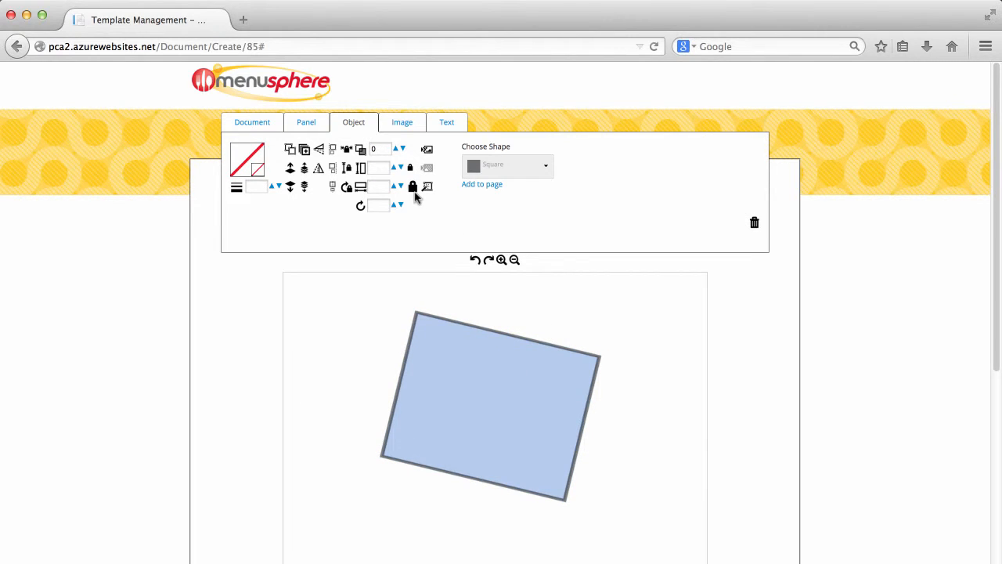
pyautogui.click(512, 418)
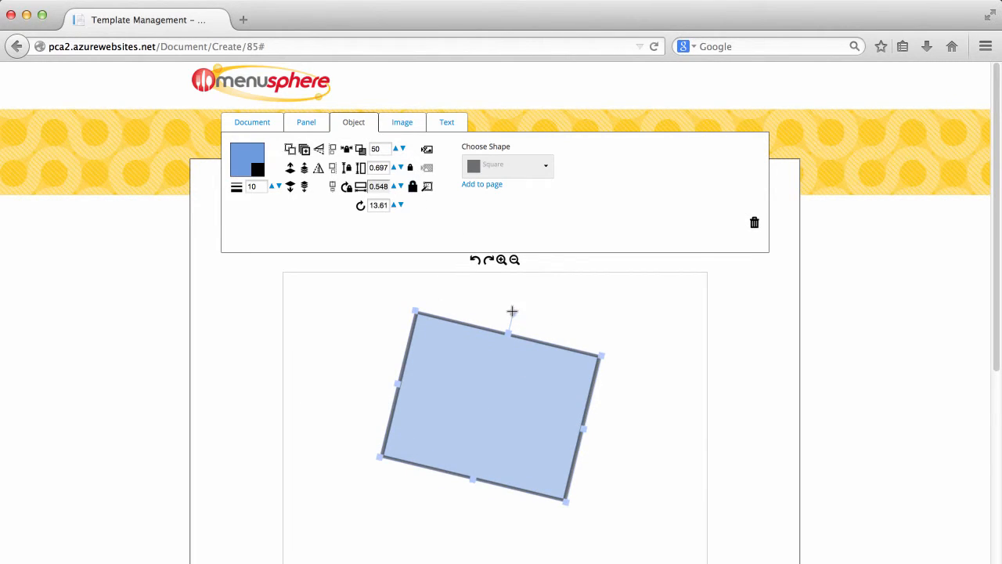
# Rotate the tilted square back to level and set its rotation angle to exactly 0
pyautogui.moveTo(512, 311); pyautogui.dragTo(490, 301)
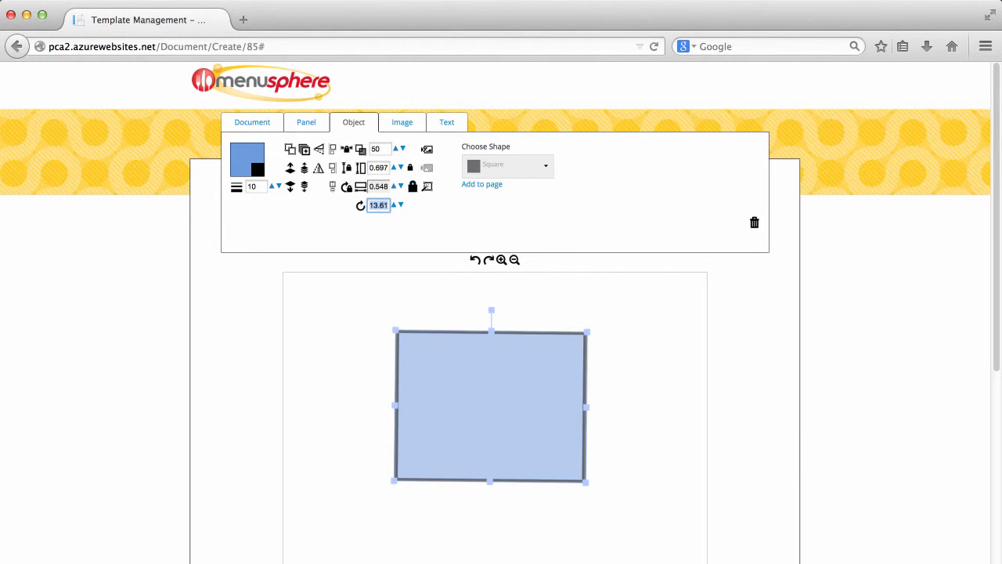
pyautogui.write('0')
pyautogui.click(591, 324)
pyautogui.click(519, 361)
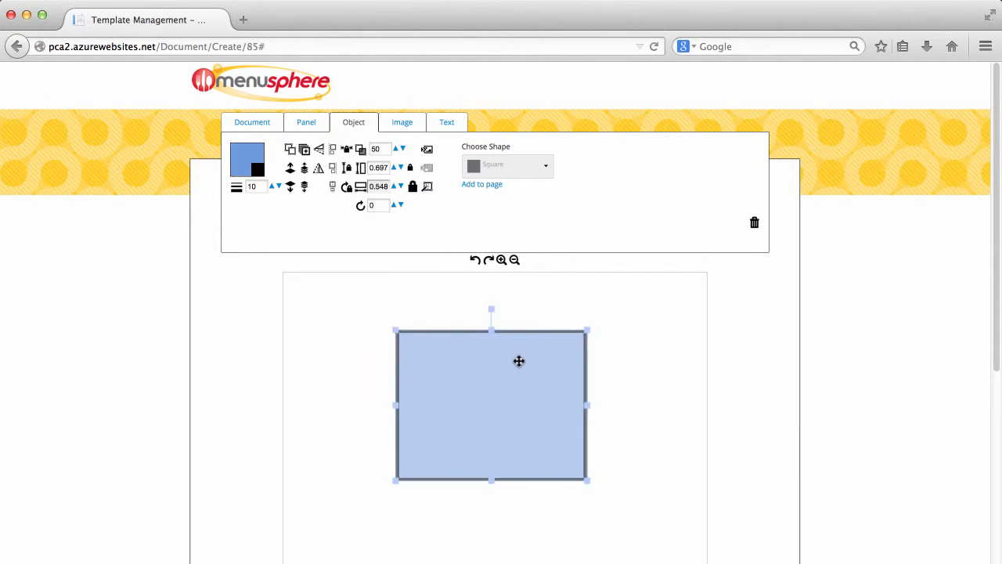
# Move the levelled square slightly up and to the left, and set its opacity to 100
pyautogui.moveTo(519, 361); pyautogui.dragTo(499, 337)
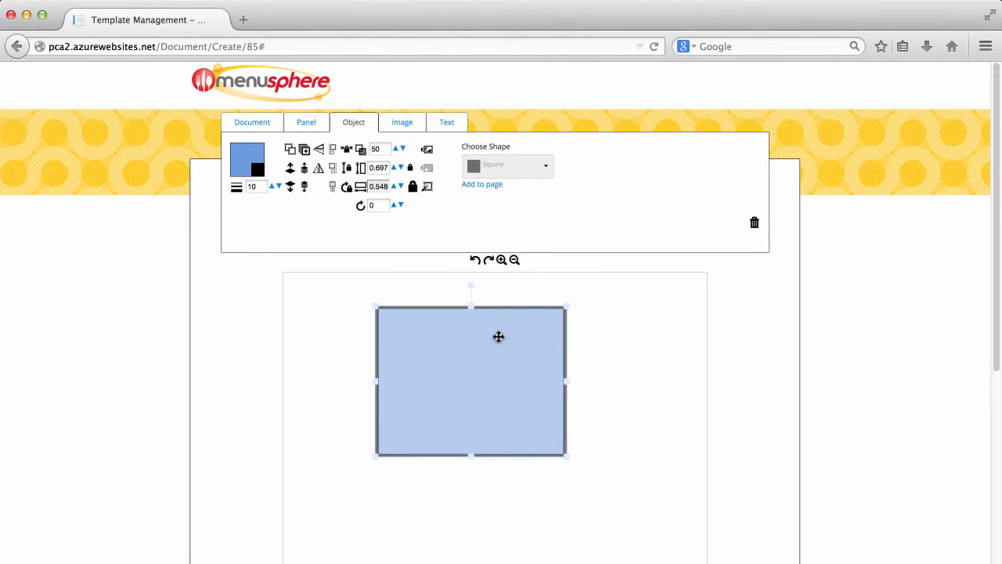
pyautogui.click(378, 150)
pyautogui.write('100')
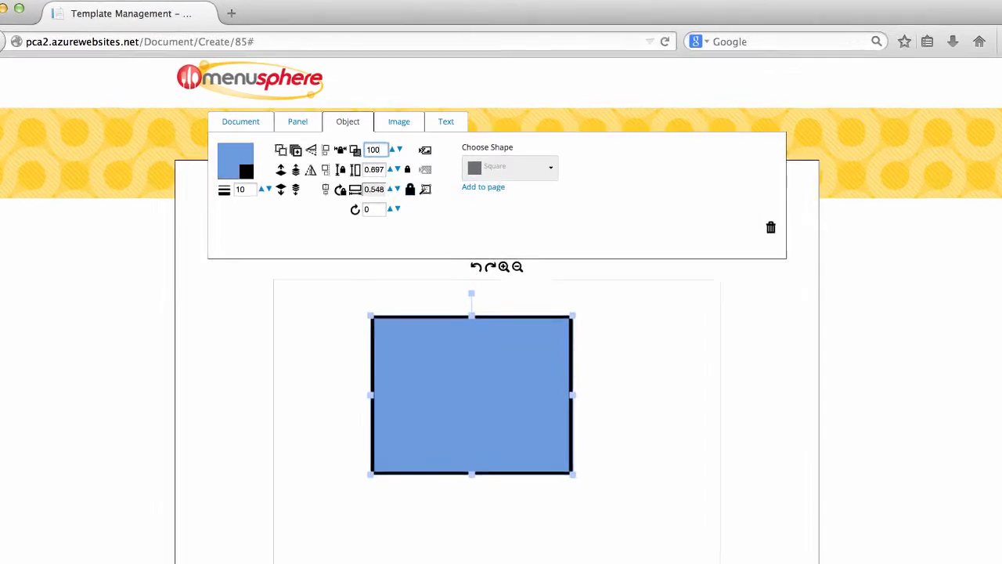
# Check the global image gallery, and fill the square with the swirled dessert bars picture from My Images
pyautogui.click(395, 164)
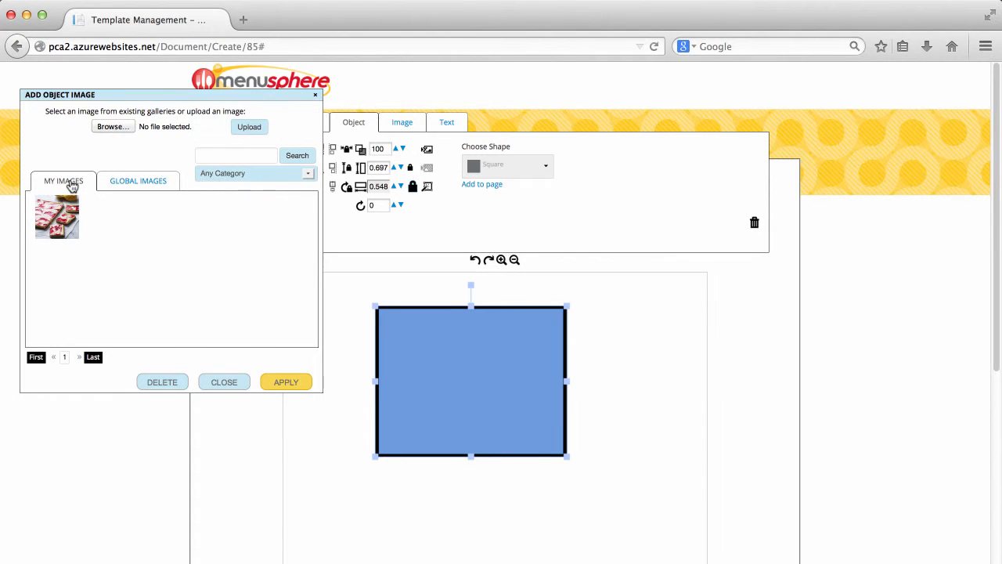
pyautogui.click(111, 186)
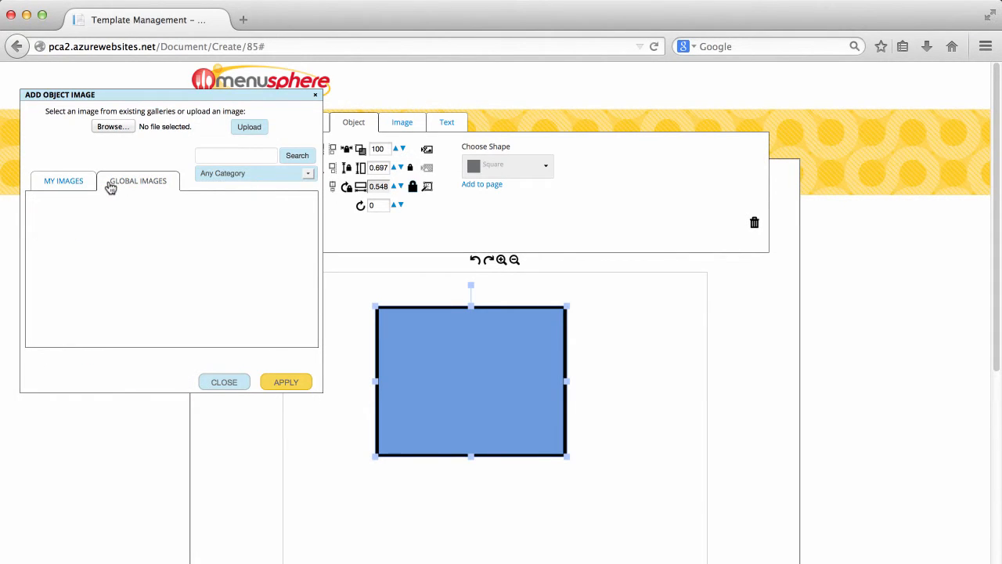
pyautogui.click(49, 189)
pyautogui.moveTo(66, 219); pyautogui.dragTo(252, 359)
pyautogui.click(282, 383)
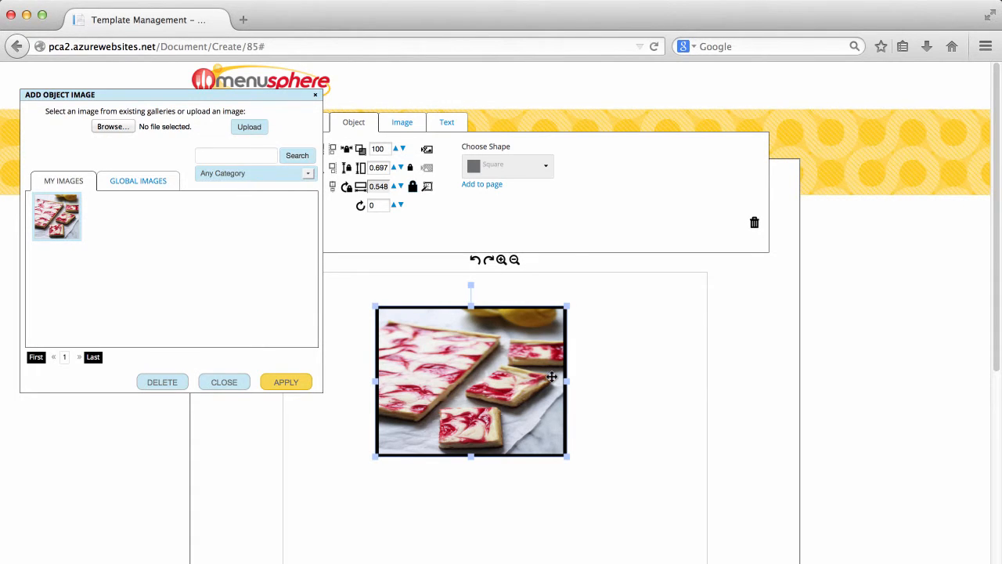
pyautogui.click(315, 99)
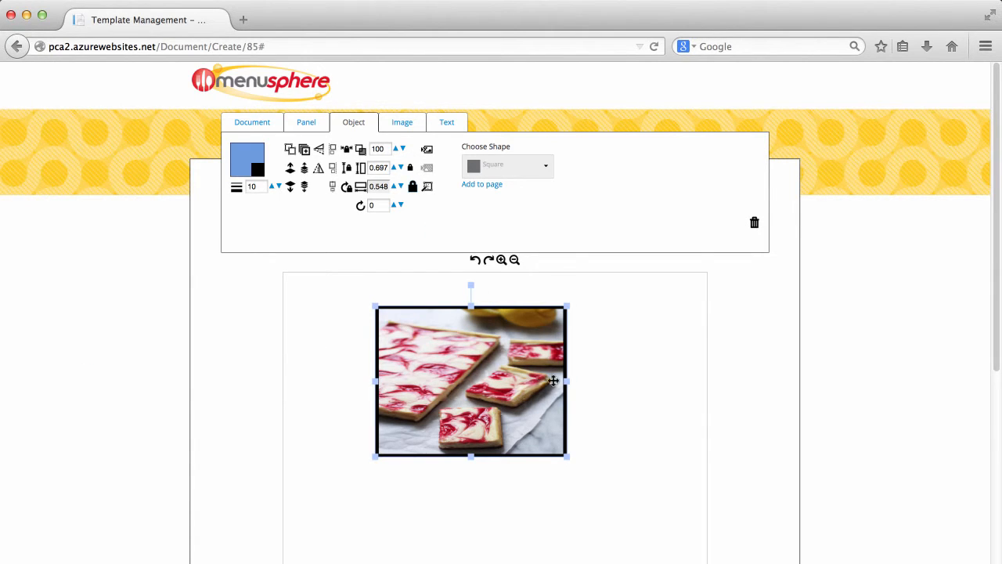
# Narrow the image-filled square by its right side to about 0.626 and shift it to the right
pyautogui.moveTo(567, 382); pyautogui.dragTo(547, 382)
pyautogui.click(569, 382)
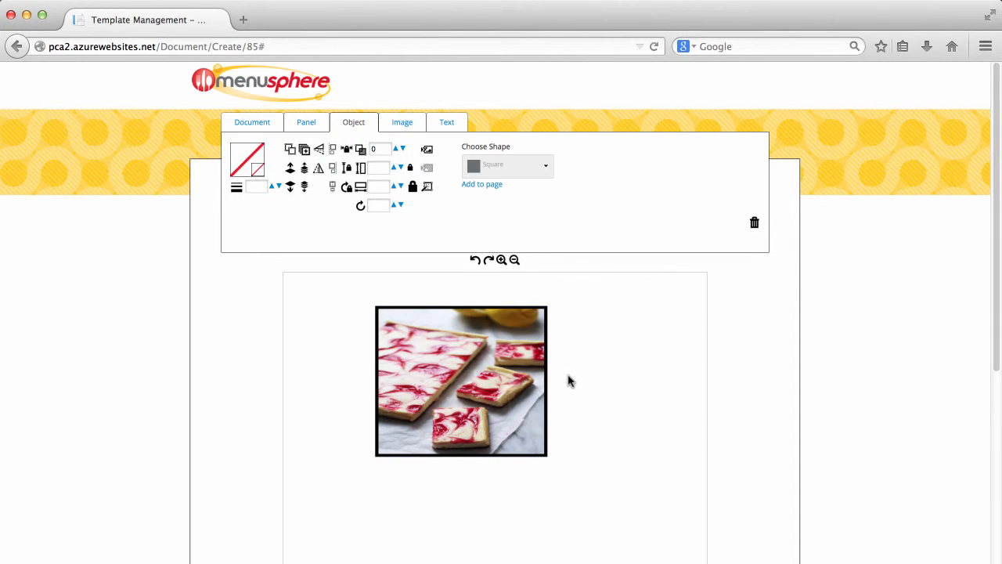
pyautogui.click(517, 384)
pyautogui.moveTo(483, 366); pyautogui.dragTo(505, 362)
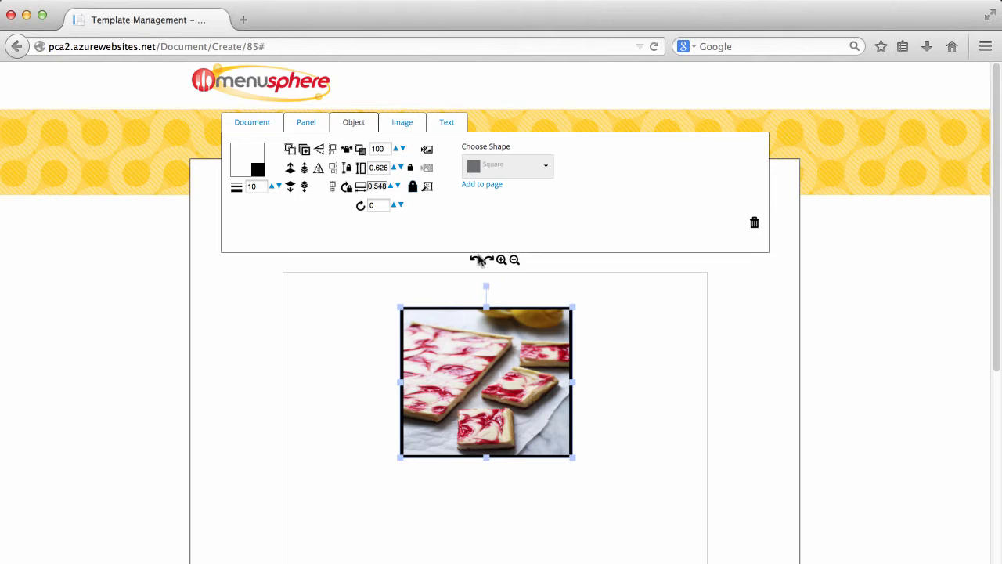
pyautogui.moveTo(519, 324)
pyautogui.mouseDown()
pyautogui.moveTo(528, 321)
pyautogui.moveTo(515, 324)
pyautogui.mouseUp()
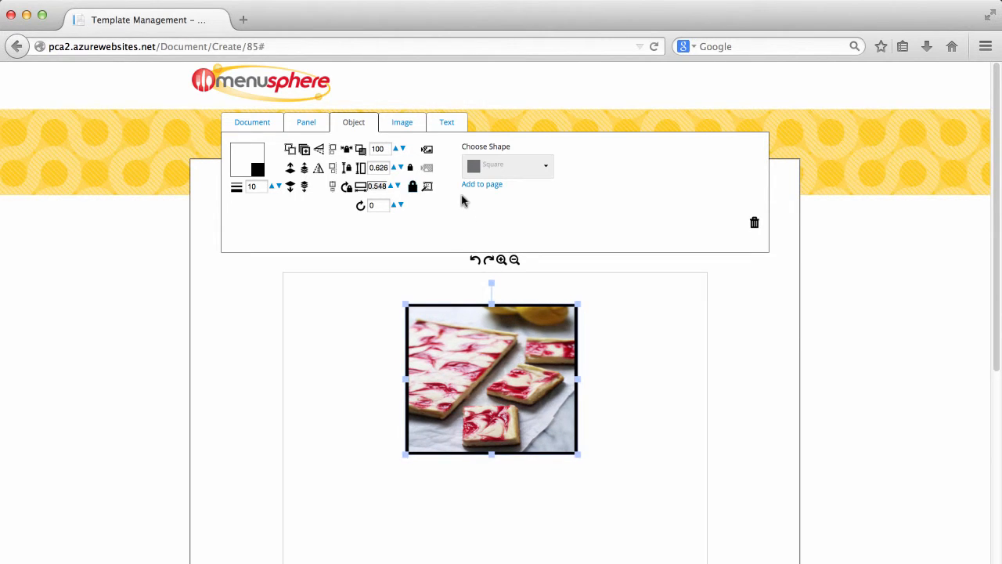
# Replace the square's picture with the pink frosted cupcake image from My Images
pyautogui.click(428, 149)
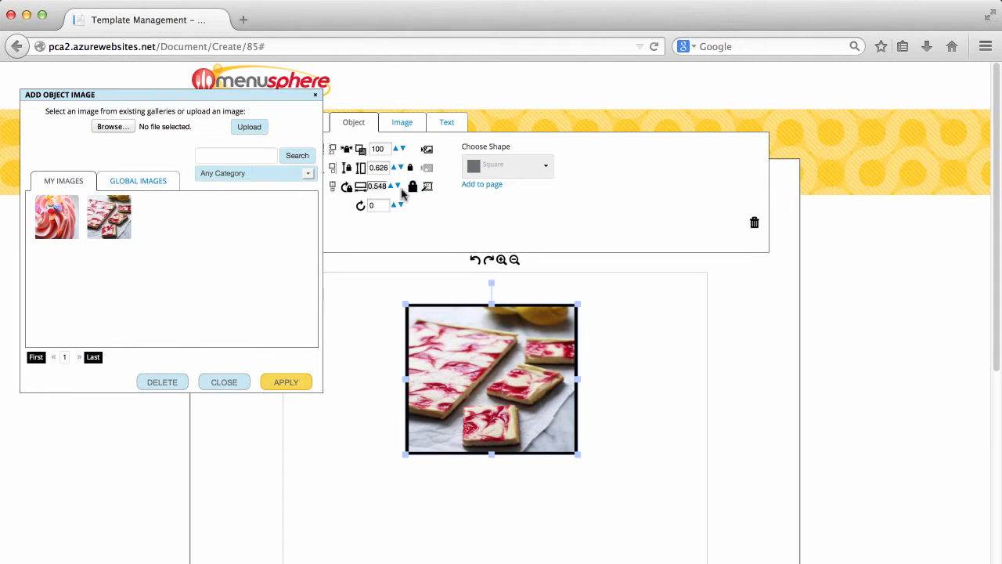
pyautogui.click(61, 227)
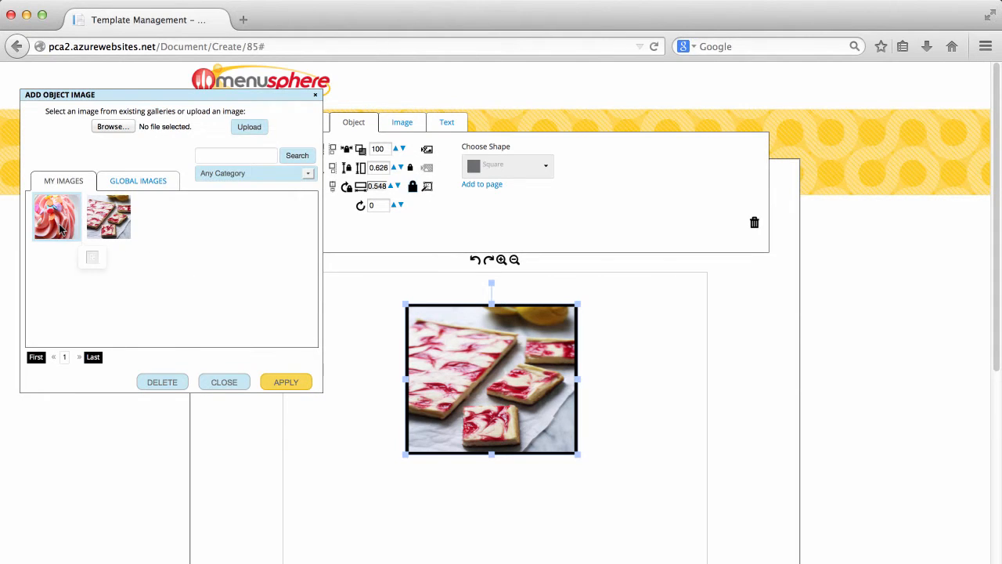
pyautogui.click(285, 382)
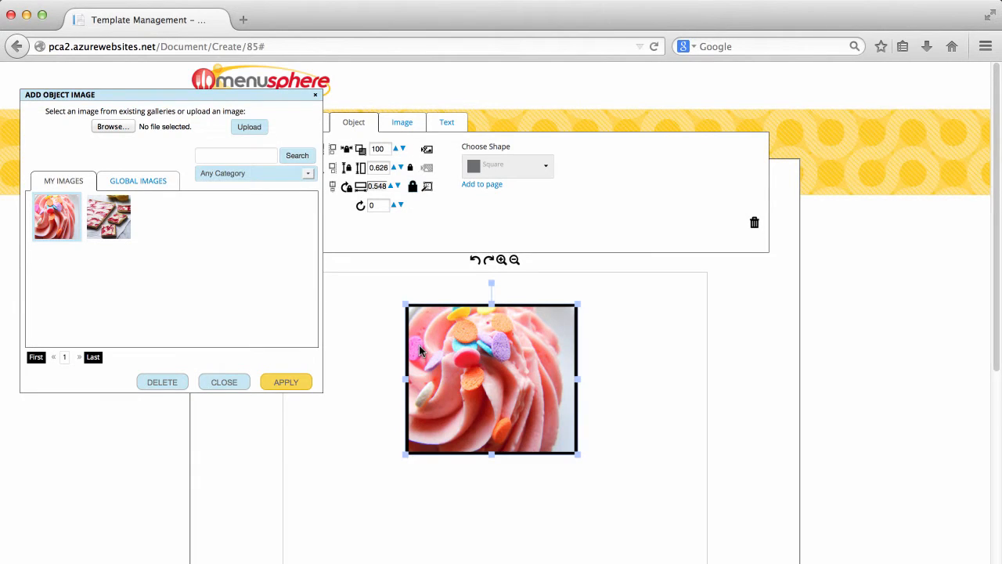
pyautogui.click(314, 94)
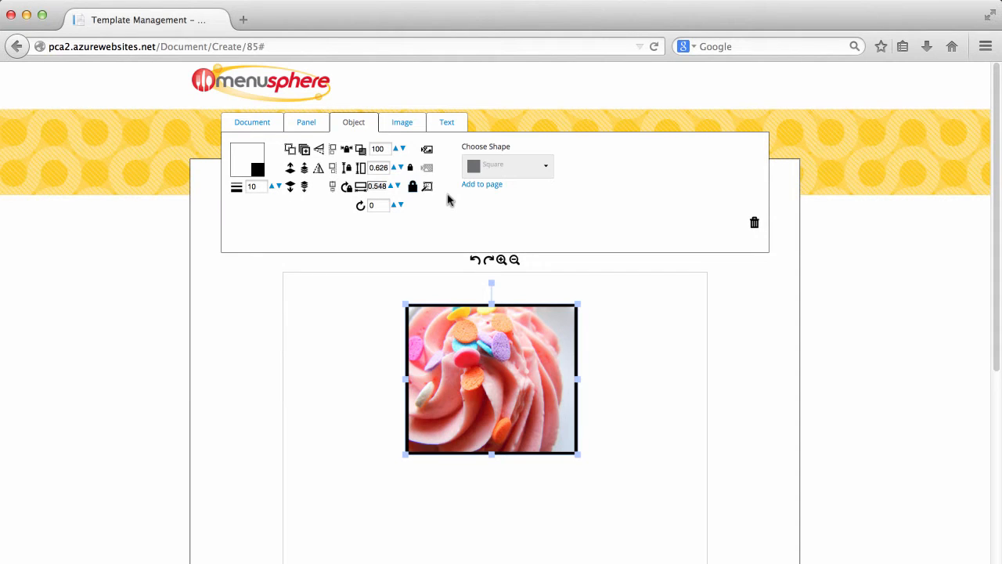
# Apply the Orange And White (Horizontal) gradient effect to the square
pyautogui.click(429, 192)
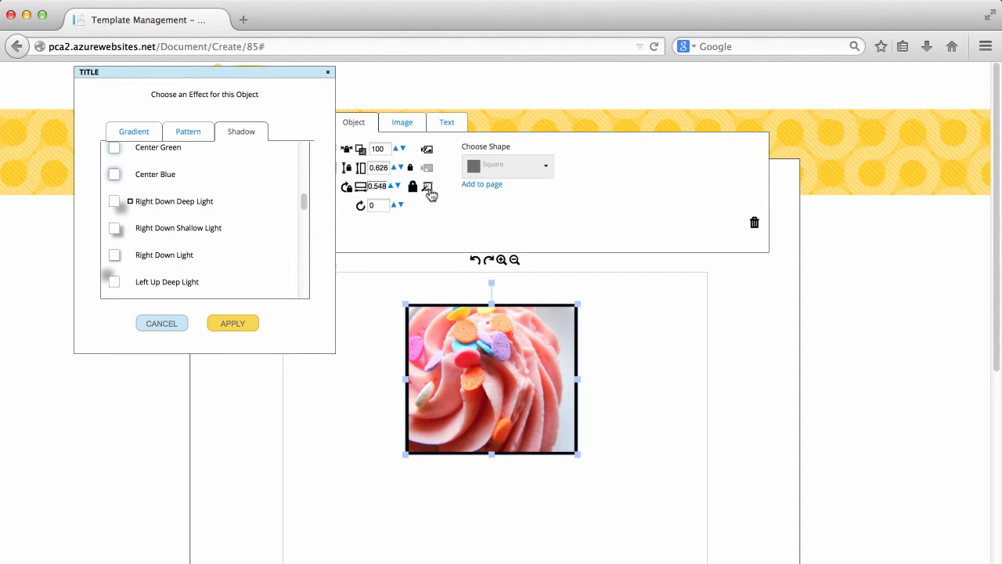
pyautogui.click(133, 133)
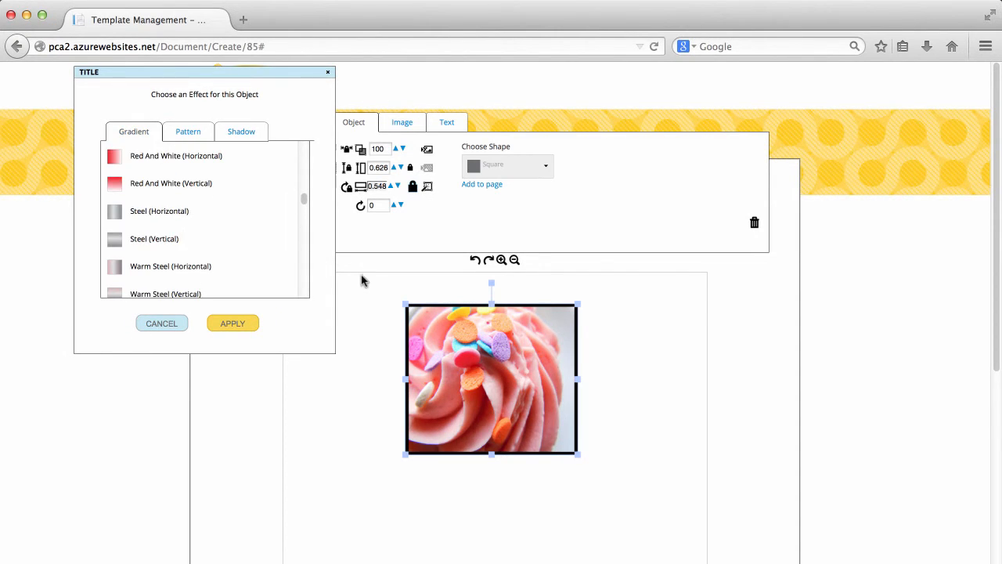
pyautogui.moveTo(304, 199)
pyautogui.mouseDown()
pyautogui.moveTo(305, 221)
pyautogui.moveTo(306, 183)
pyautogui.mouseUp()
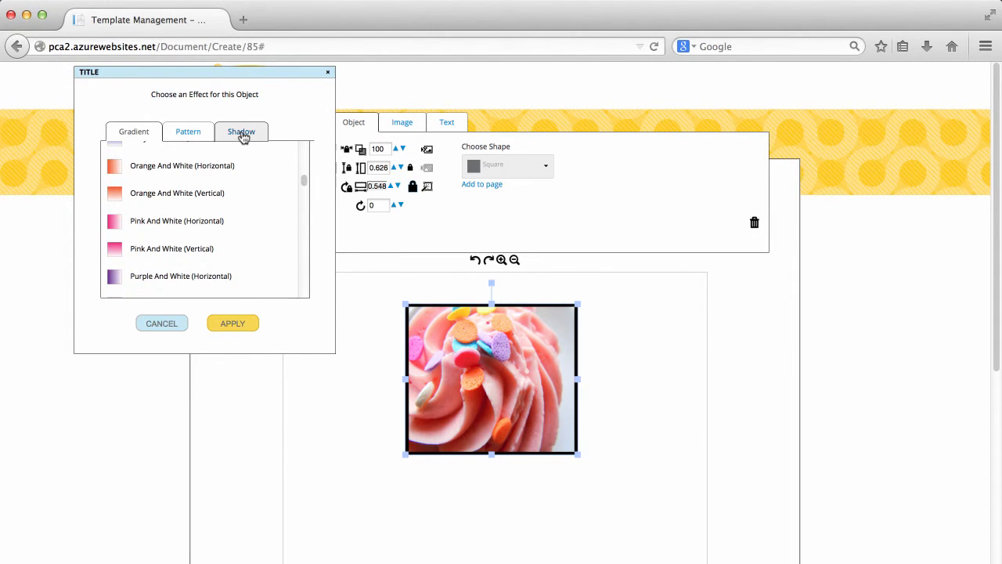
pyautogui.click(116, 168)
pyautogui.click(227, 324)
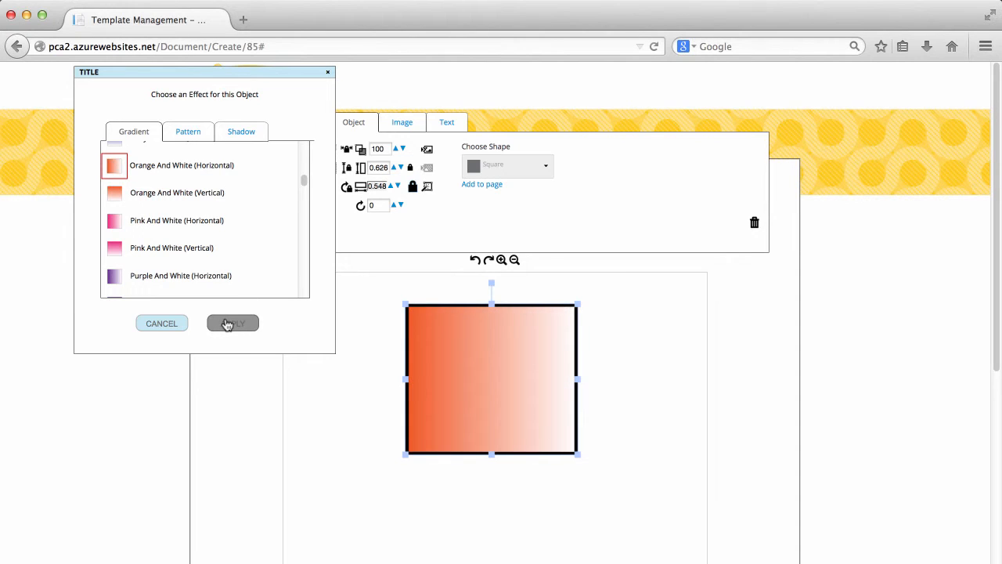
# Apply the Pink And White (Horizontal) gradient to the square, and switch it to Pink And White (Vertical)
pyautogui.click(116, 224)
pyautogui.click(227, 329)
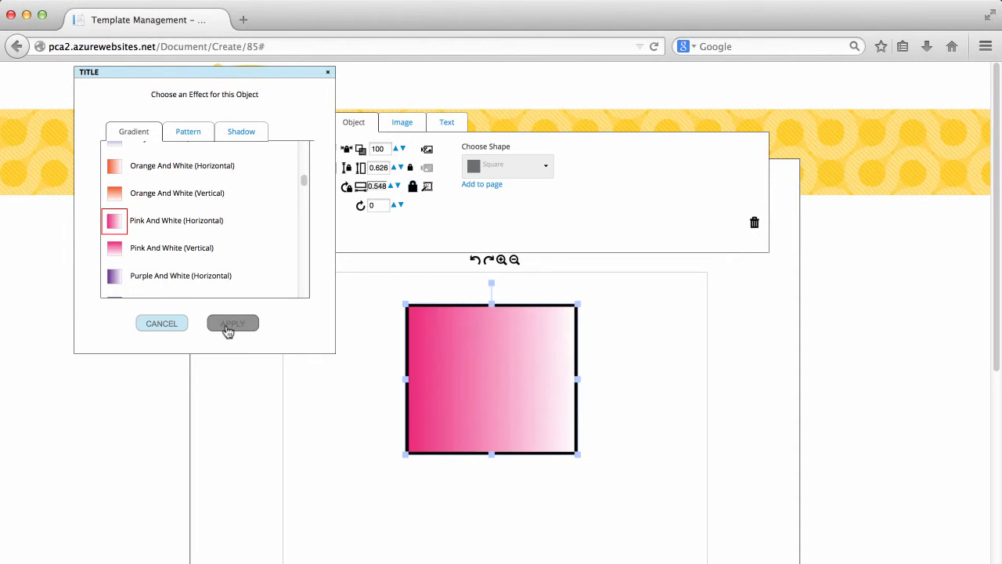
pyautogui.click(115, 248)
pyautogui.click(243, 325)
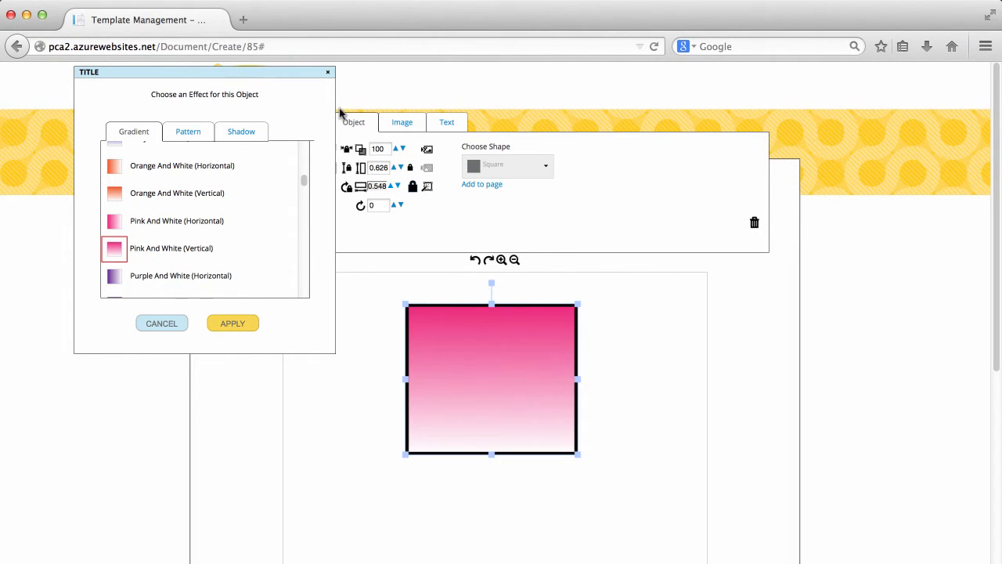
pyautogui.click(328, 72)
# Replace the square's gradient with a solid Red fill colour
pyautogui.click(249, 165)
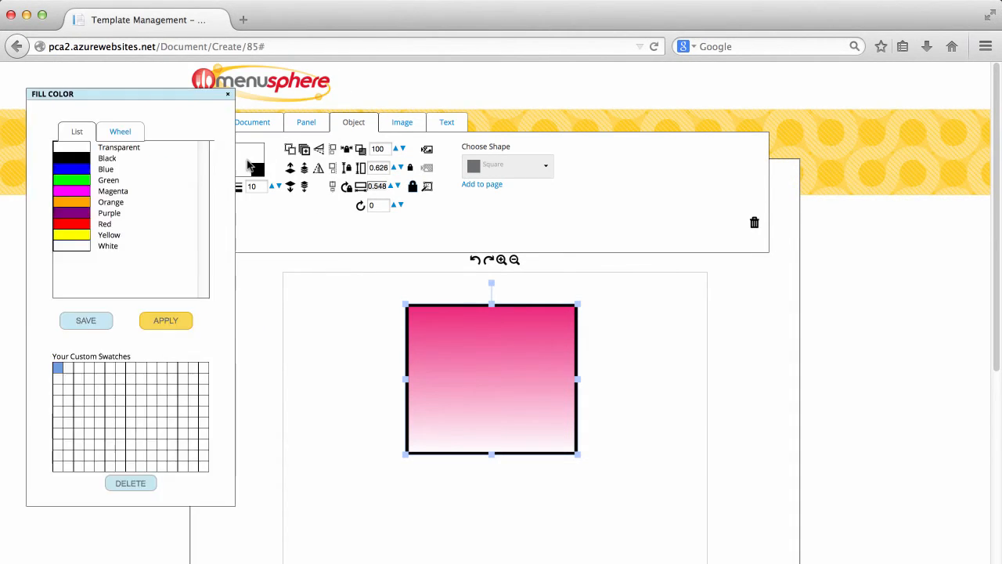
pyautogui.click(80, 227)
pyautogui.click(165, 321)
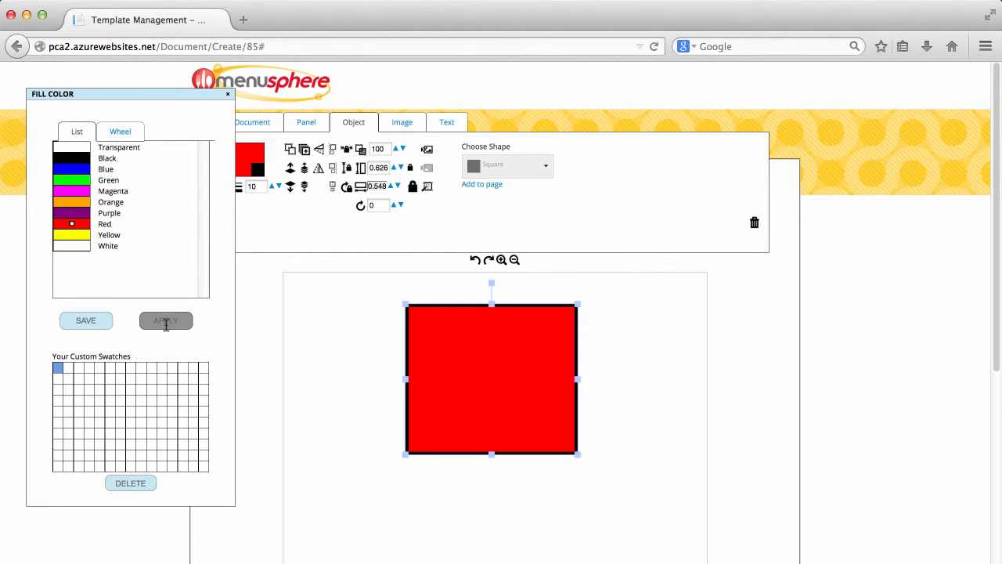
pyautogui.click(228, 94)
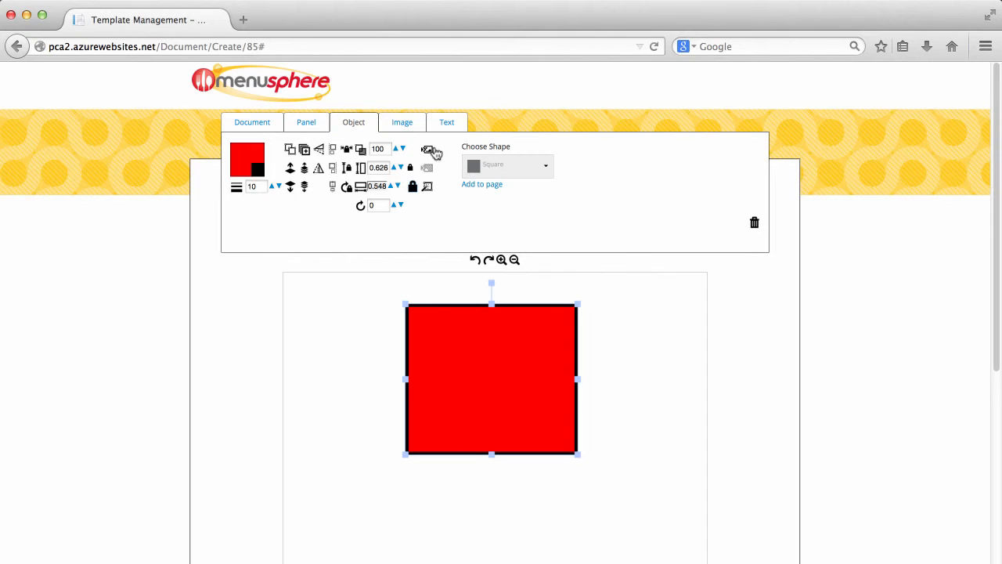
# Apply the Right Down Deep shadow effect to the red square
pyautogui.click(427, 188)
pyautogui.click(245, 135)
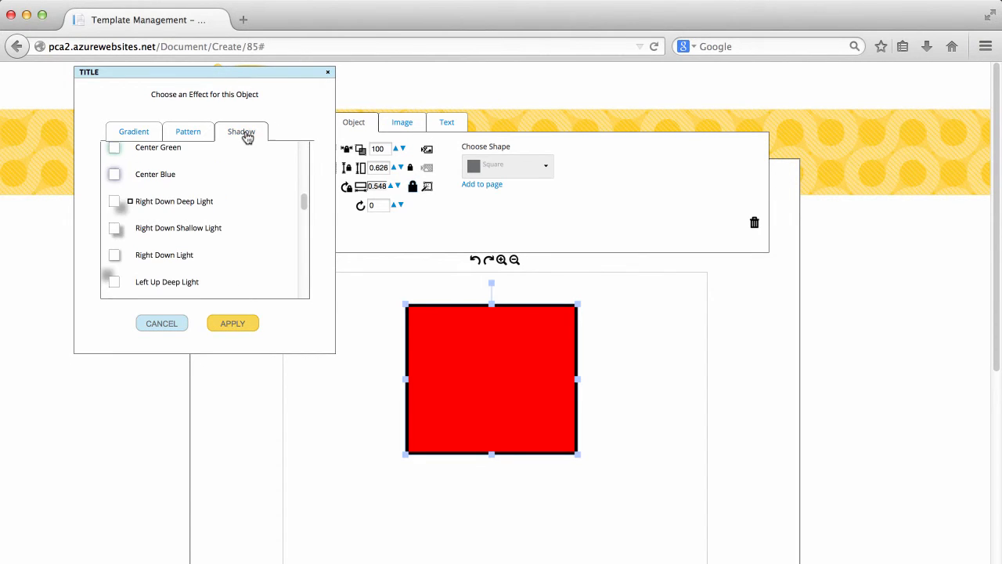
pyautogui.moveTo(306, 198); pyautogui.dragTo(309, 148)
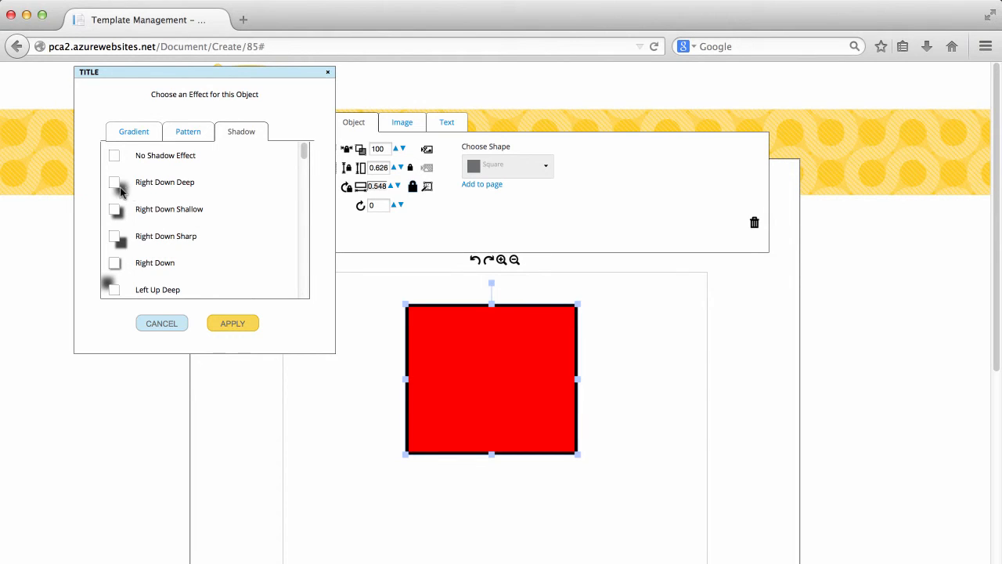
pyautogui.click(239, 323)
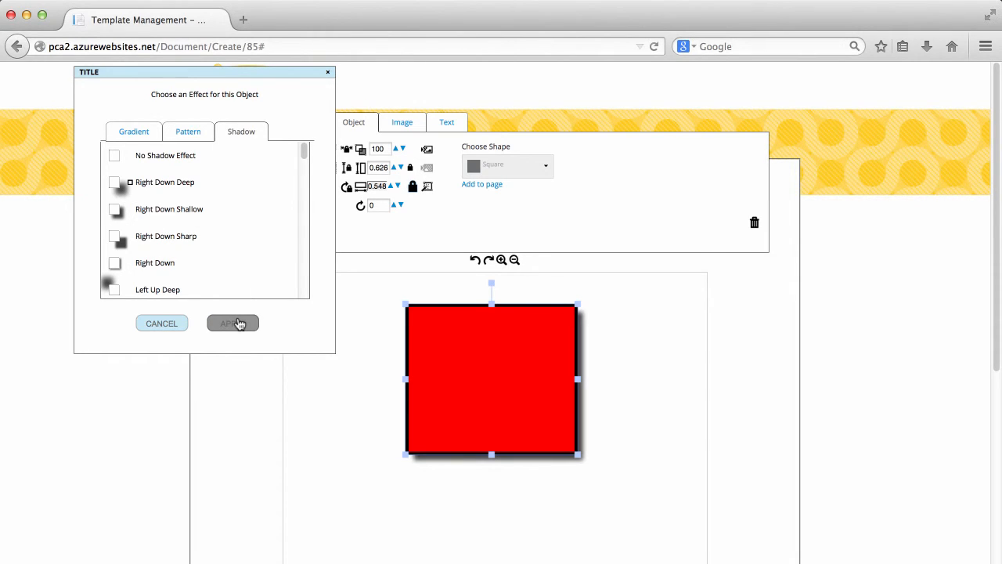
# Remove the red square's shadow with No Shadow Effect, and delete the square from the page
pyautogui.click(327, 386)
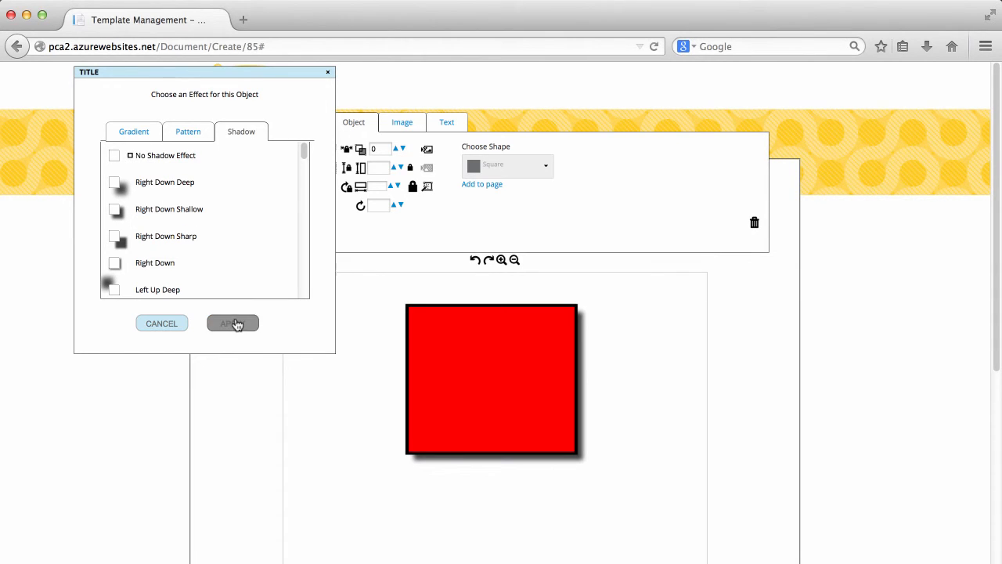
pyautogui.click(465, 372)
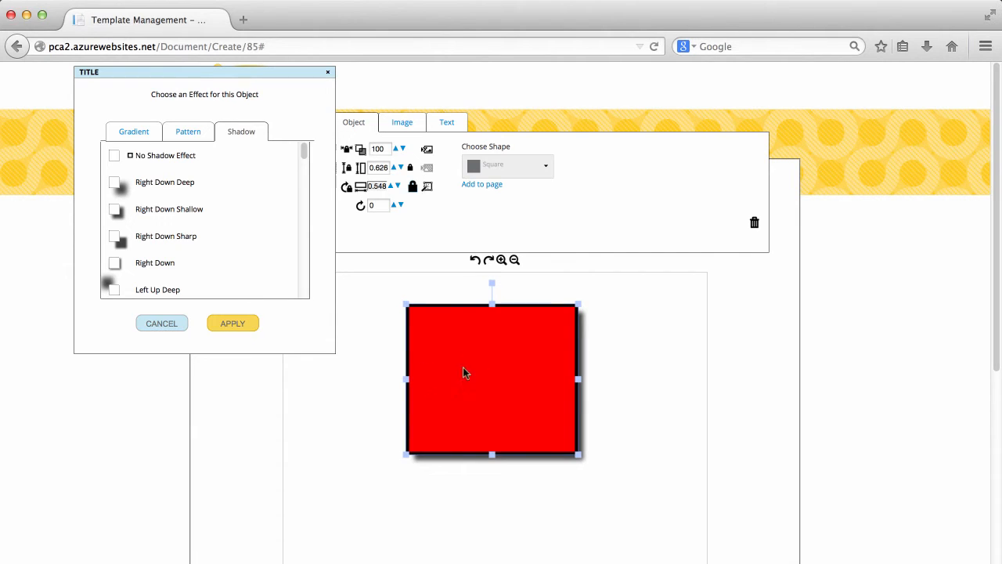
pyautogui.click(240, 330)
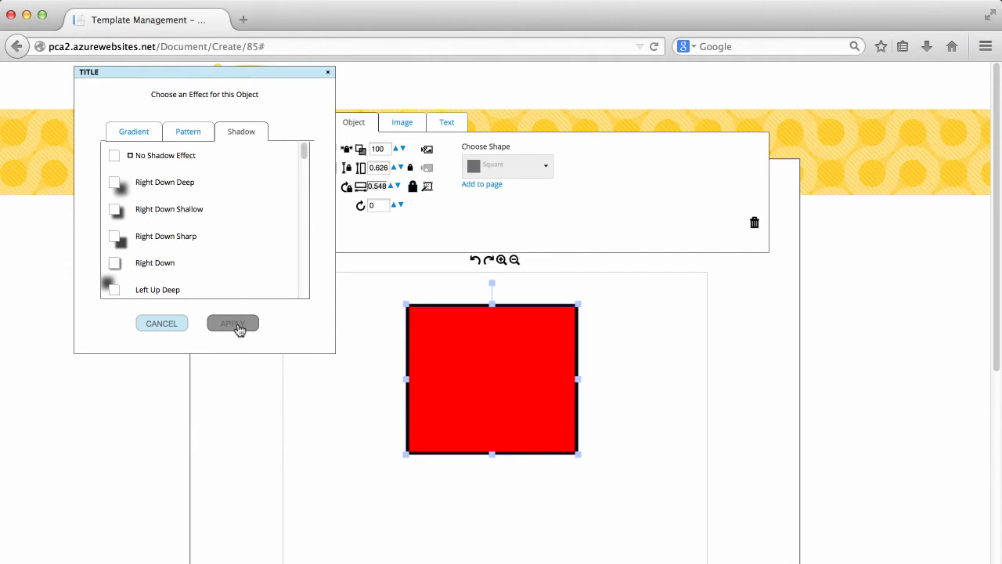
pyautogui.click(328, 74)
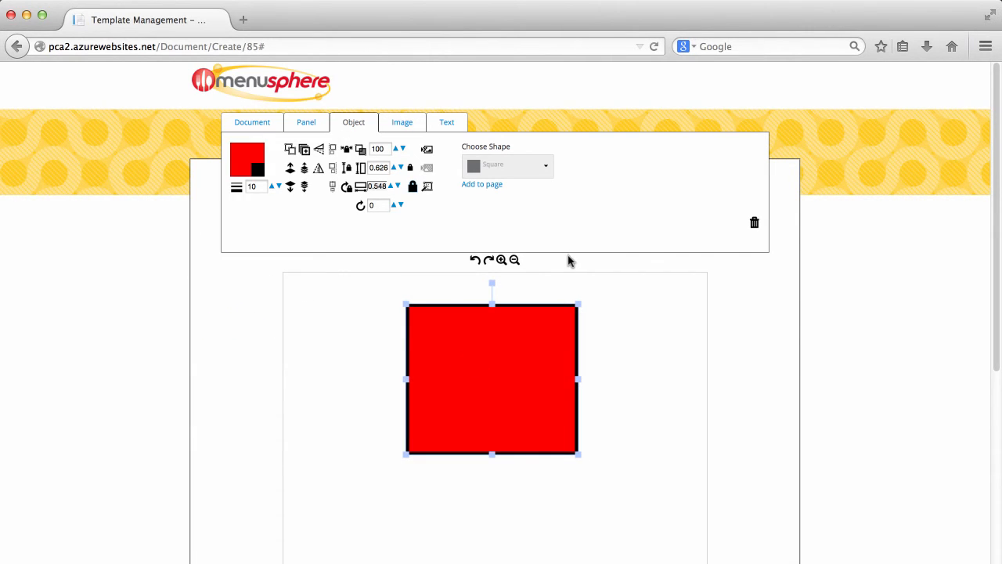
pyautogui.click(754, 224)
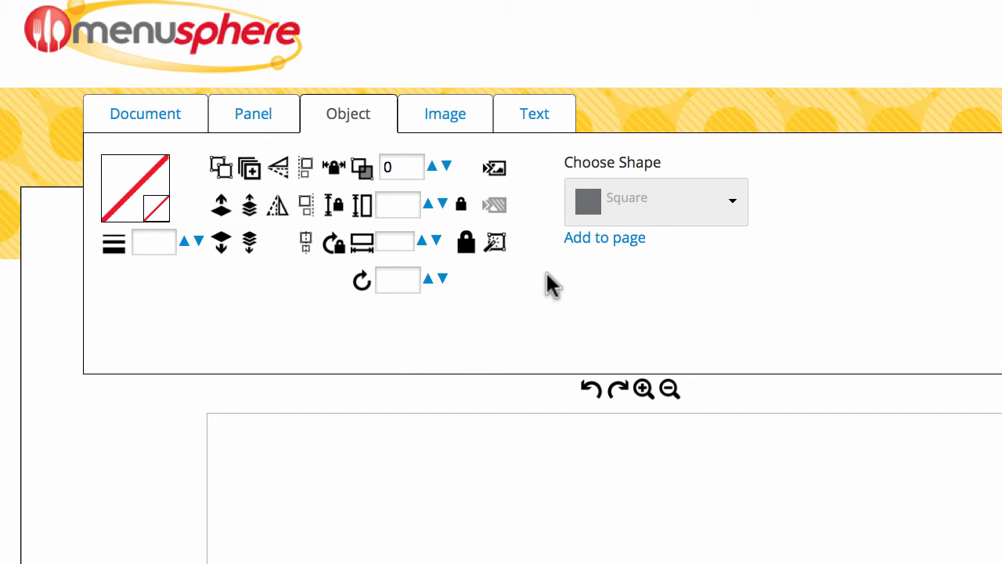
# Examine the matching arranging, locking and sizing tools offered for images and for text, and return to the object tools
pyautogui.click(470, 121)
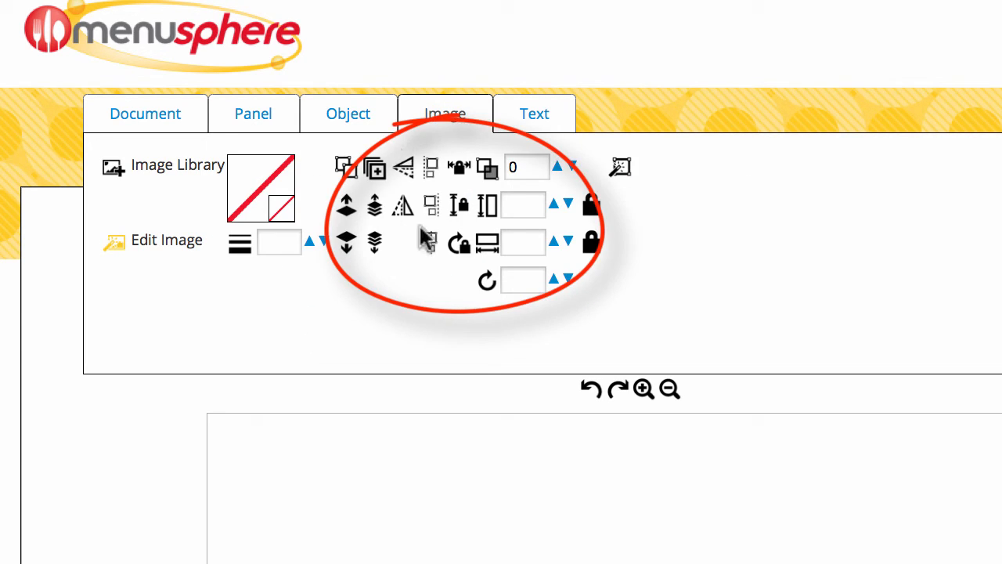
pyautogui.click(531, 117)
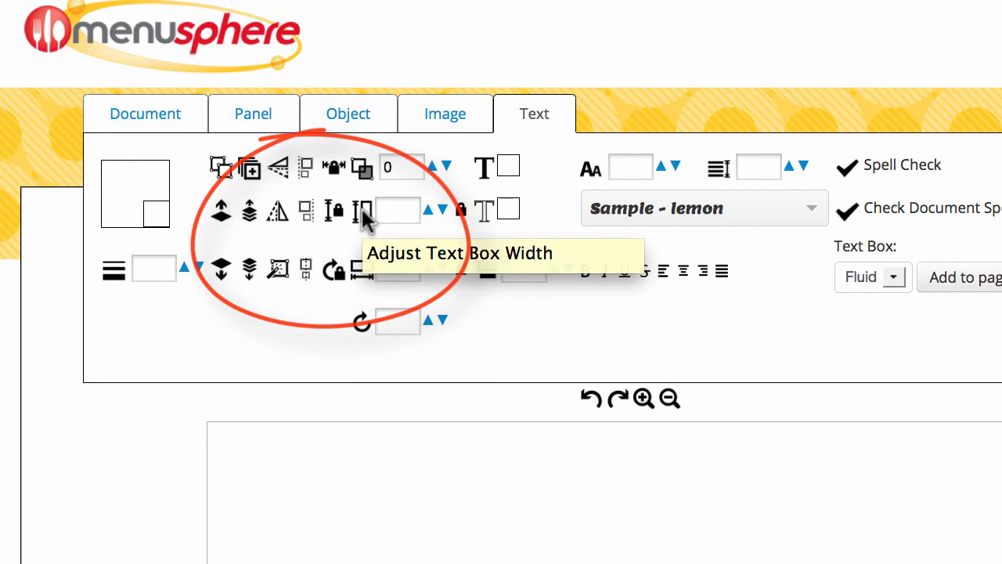
pyautogui.click(353, 131)
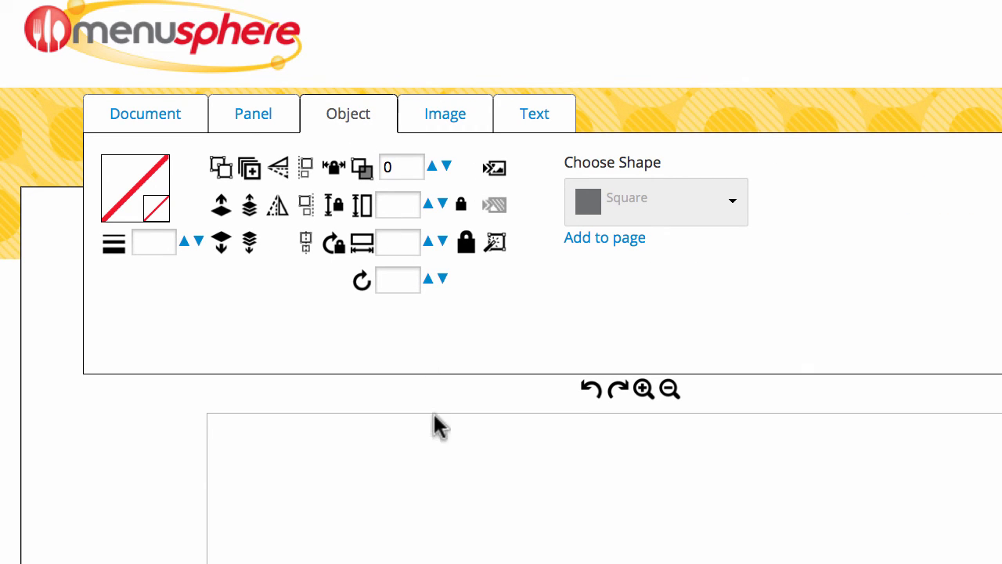